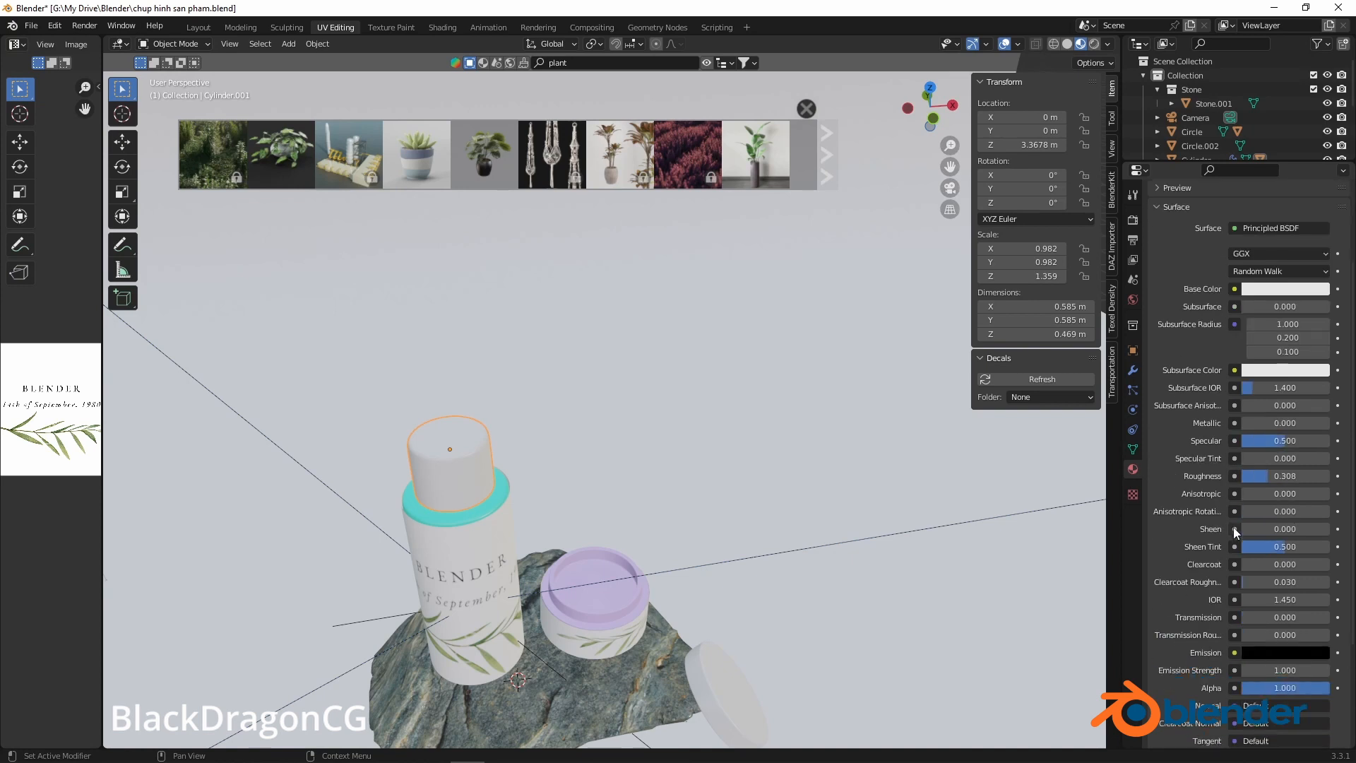
Examine the material settings of the bottle and the jar, and the properties of the fill light
{"action": "left_click", "coordinate": [444, 517]}
{"action": "scroll", "coordinate": [457, 474], "scroll_direction": "up", "scroll_amount": 4}
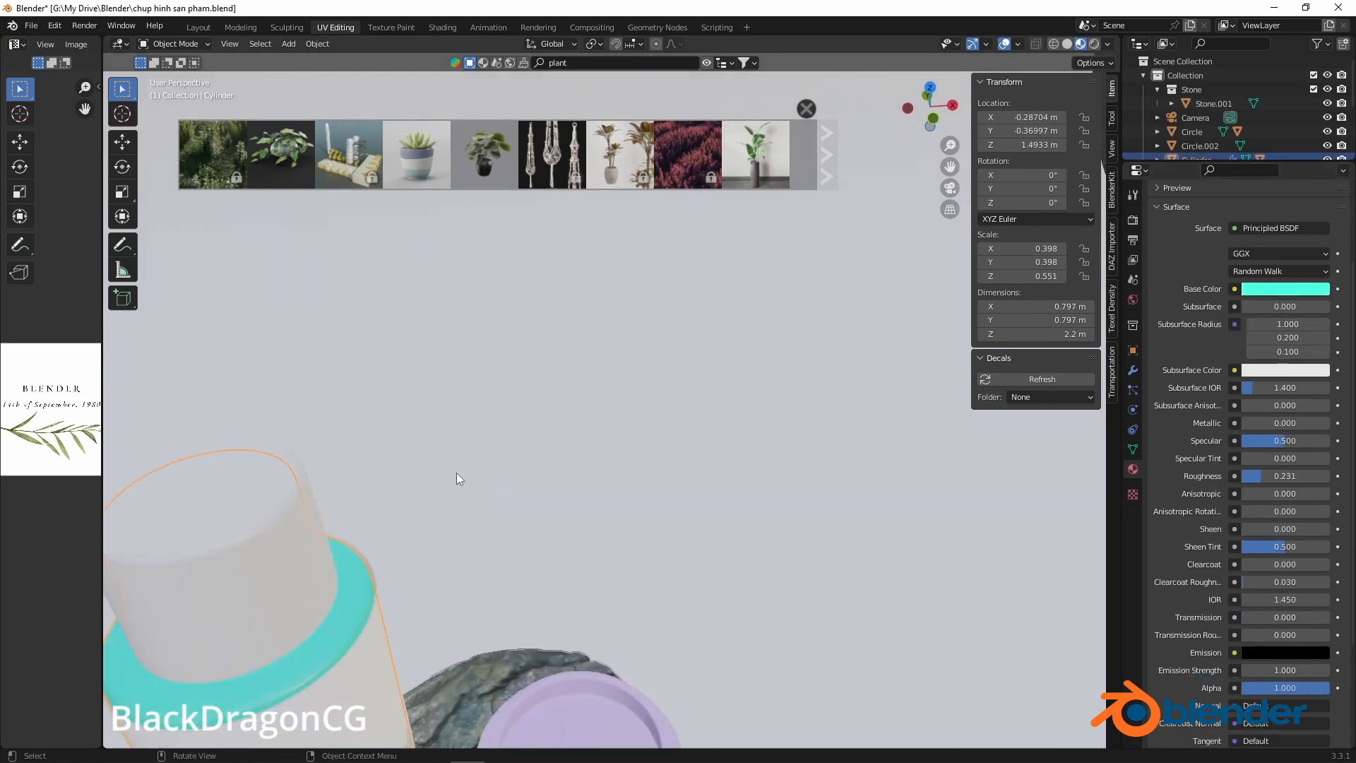
{"action": "scroll", "coordinate": [460, 473], "scroll_direction": "down", "scroll_amount": 4}
{"action": "scroll", "coordinate": [555, 601], "scroll_direction": "up", "scroll_amount": 1}
{"action": "left_click", "coordinate": [582, 628]}
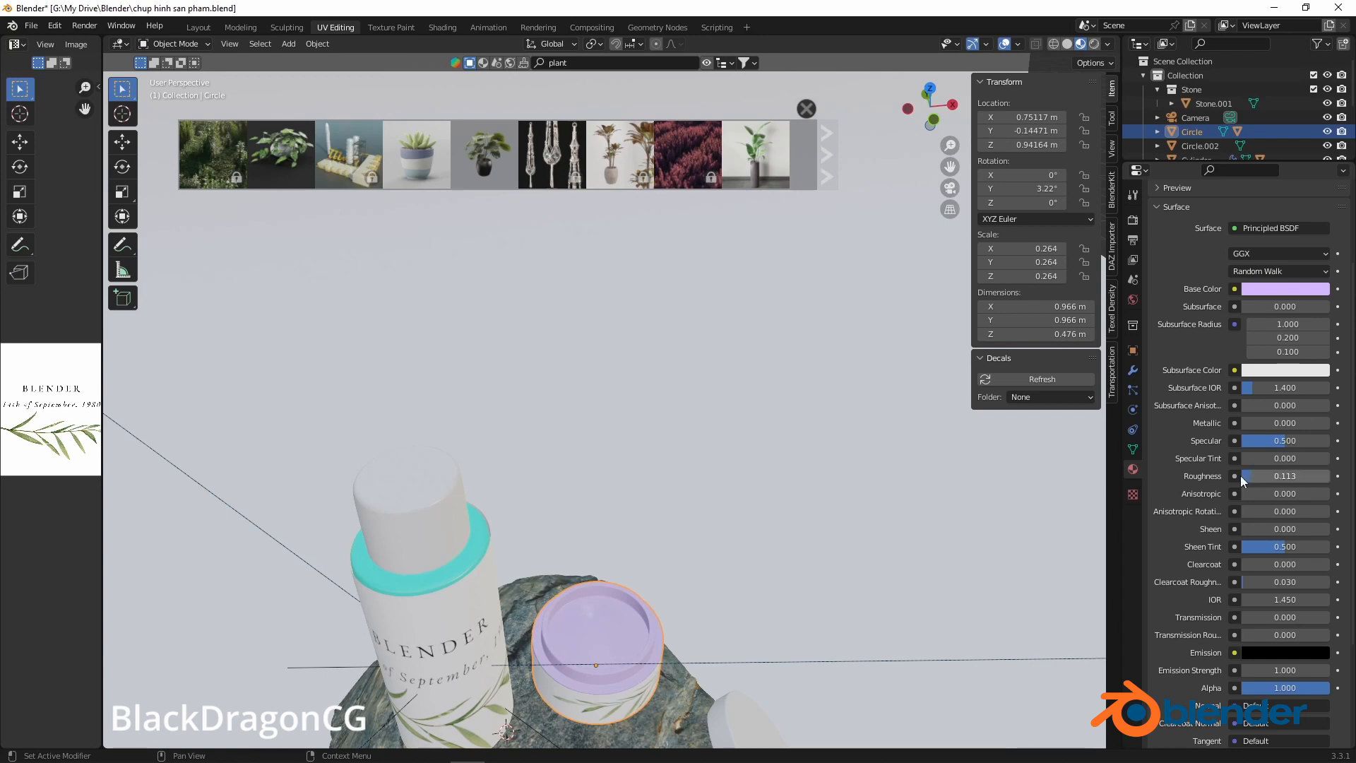
{"action": "scroll", "coordinate": [718, 415], "scroll_direction": "down", "scroll_amount": 6}
{"action": "left_click", "coordinate": [681, 367]}
{"action": "scroll", "coordinate": [680, 367], "scroll_direction": "up", "scroll_amount": 3}
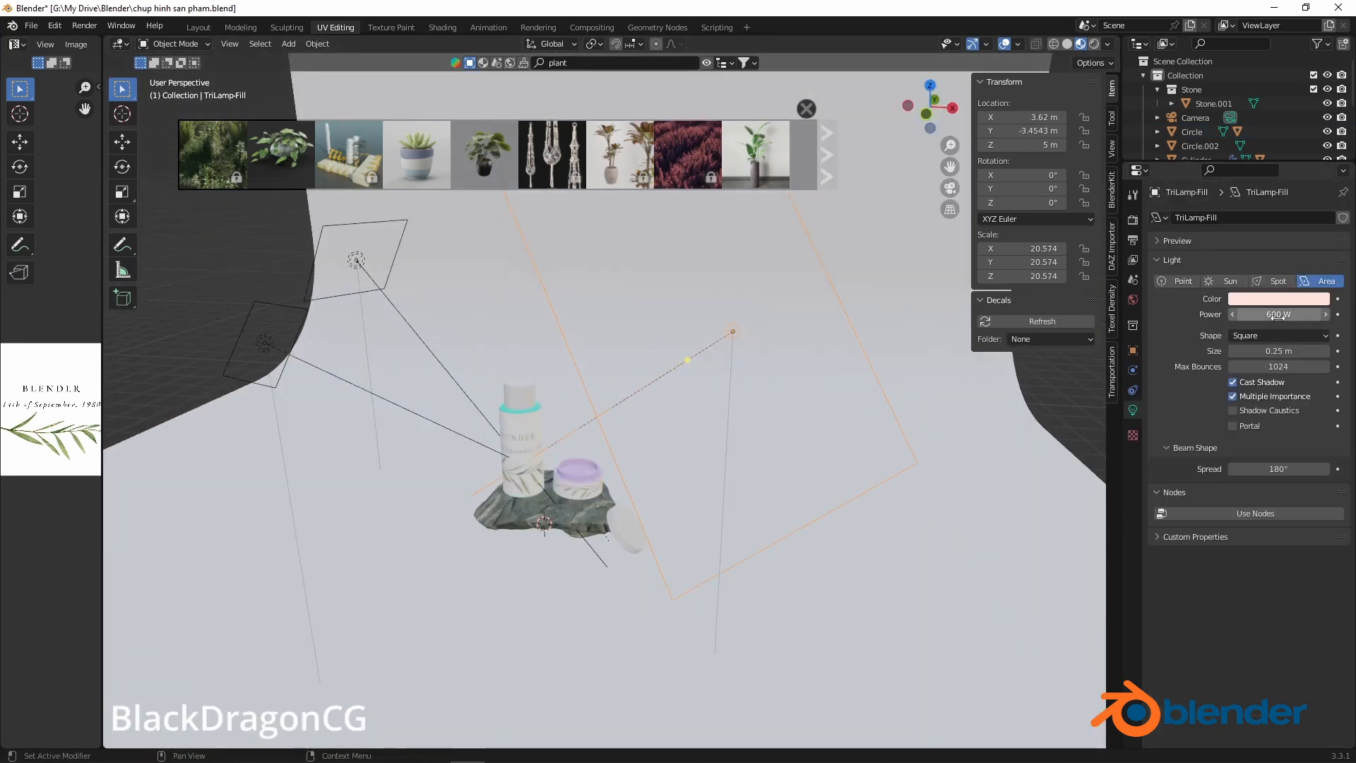
Preview the product scene in rendered shading from close up and from a distance
{"action": "left_click", "coordinate": [1095, 44]}
{"action": "scroll", "coordinate": [621, 487], "scroll_direction": "up", "scroll_amount": 5}
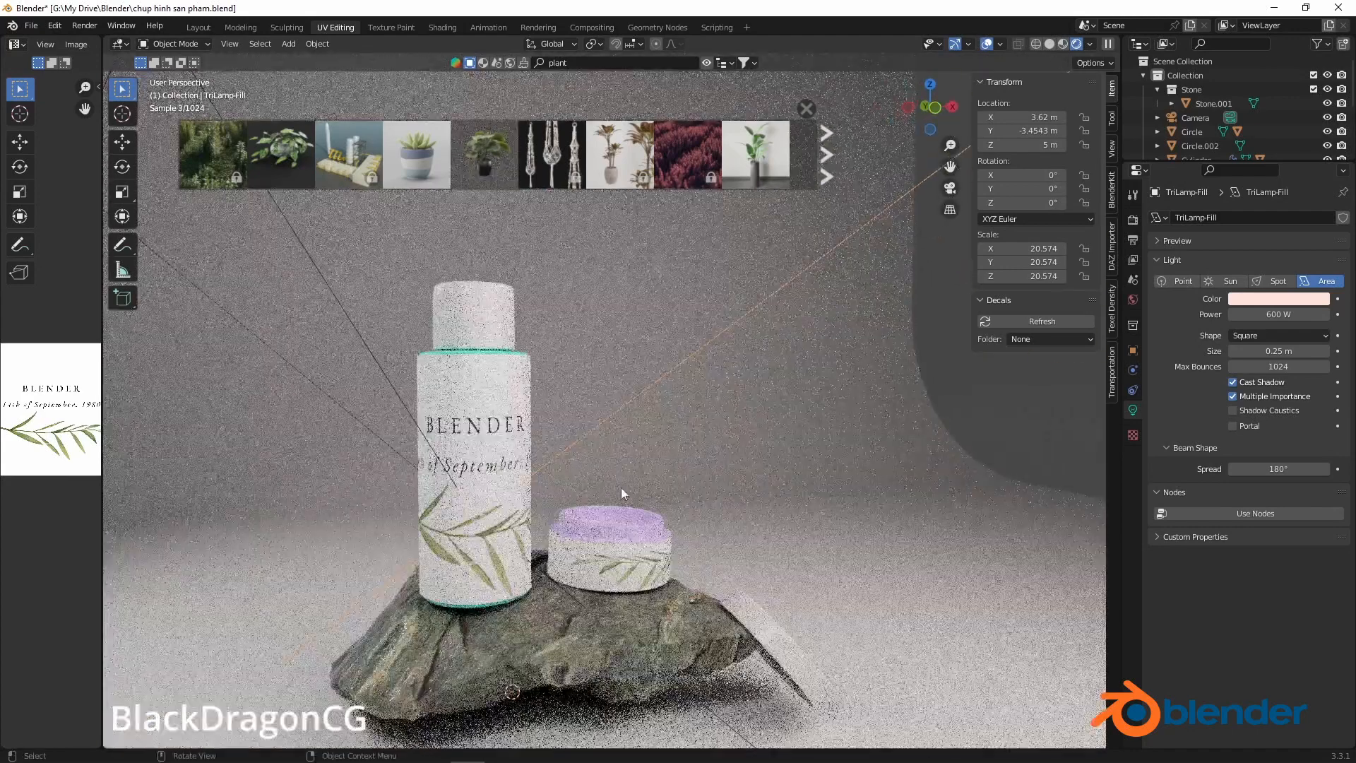
{"action": "middle_click_drag", "start_coordinate": [621, 487], "coordinate": [582, 503]}
{"action": "scroll", "coordinate": [476, 370], "scroll_direction": "down", "scroll_amount": 5}
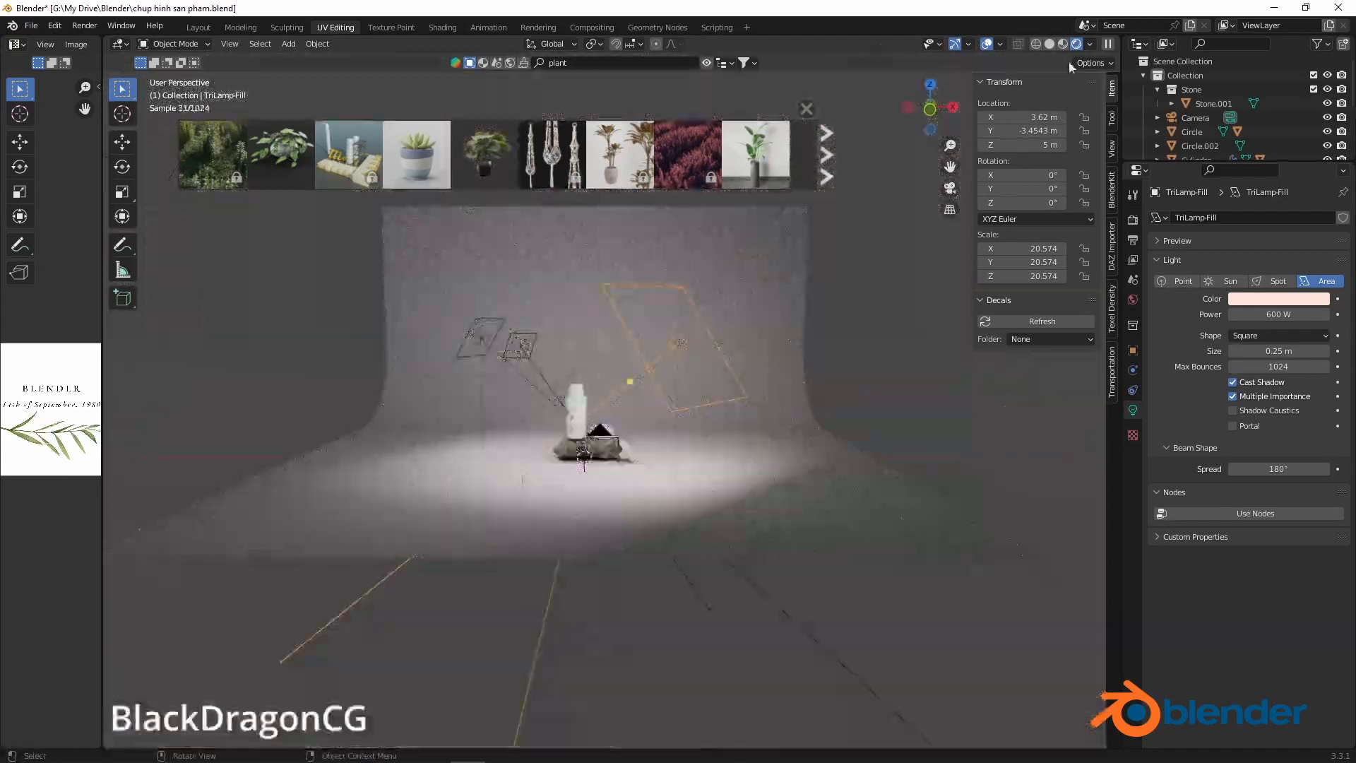
Return to material preview shading and add the Monstera plant asset to the backdrop floor near the camera
{"action": "left_click", "coordinate": [1063, 44]}
{"action": "middle_click_drag", "start_coordinate": [860, 137], "coordinate": [818, 157]}
{"action": "left_click", "coordinate": [825, 154]}
{"action": "mouse_move", "coordinate": [680, 154]}
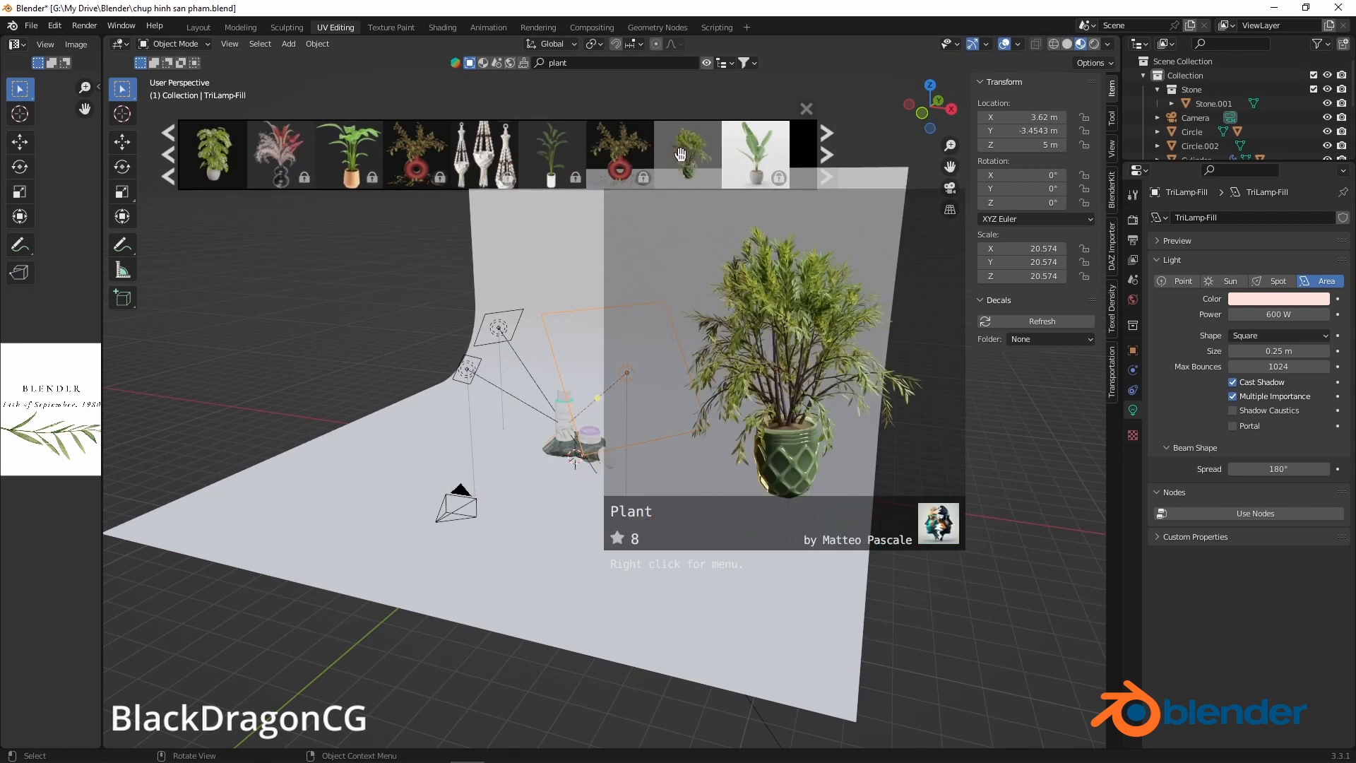
{"action": "mouse_move", "coordinate": [239, 149]}
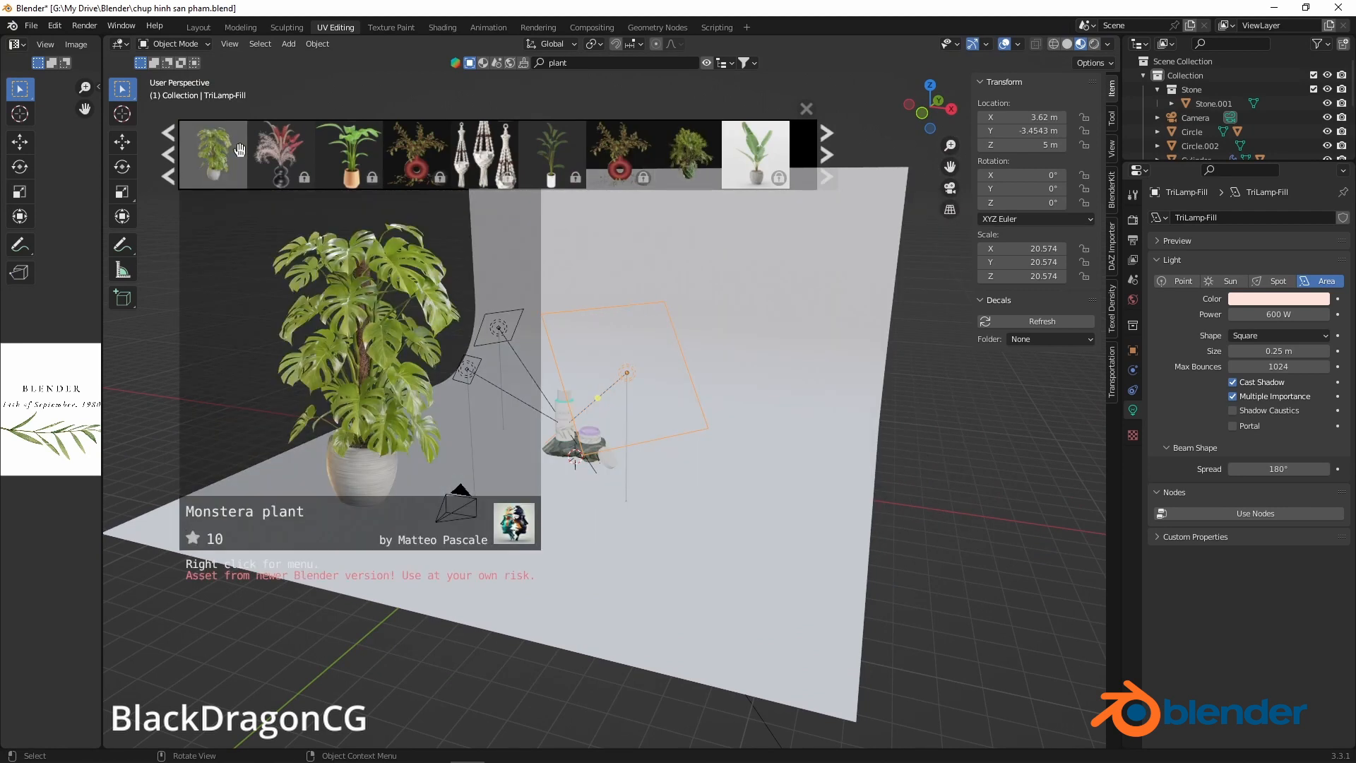
{"action": "left_click_drag", "start_coordinate": [225, 150], "coordinate": [460, 487]}
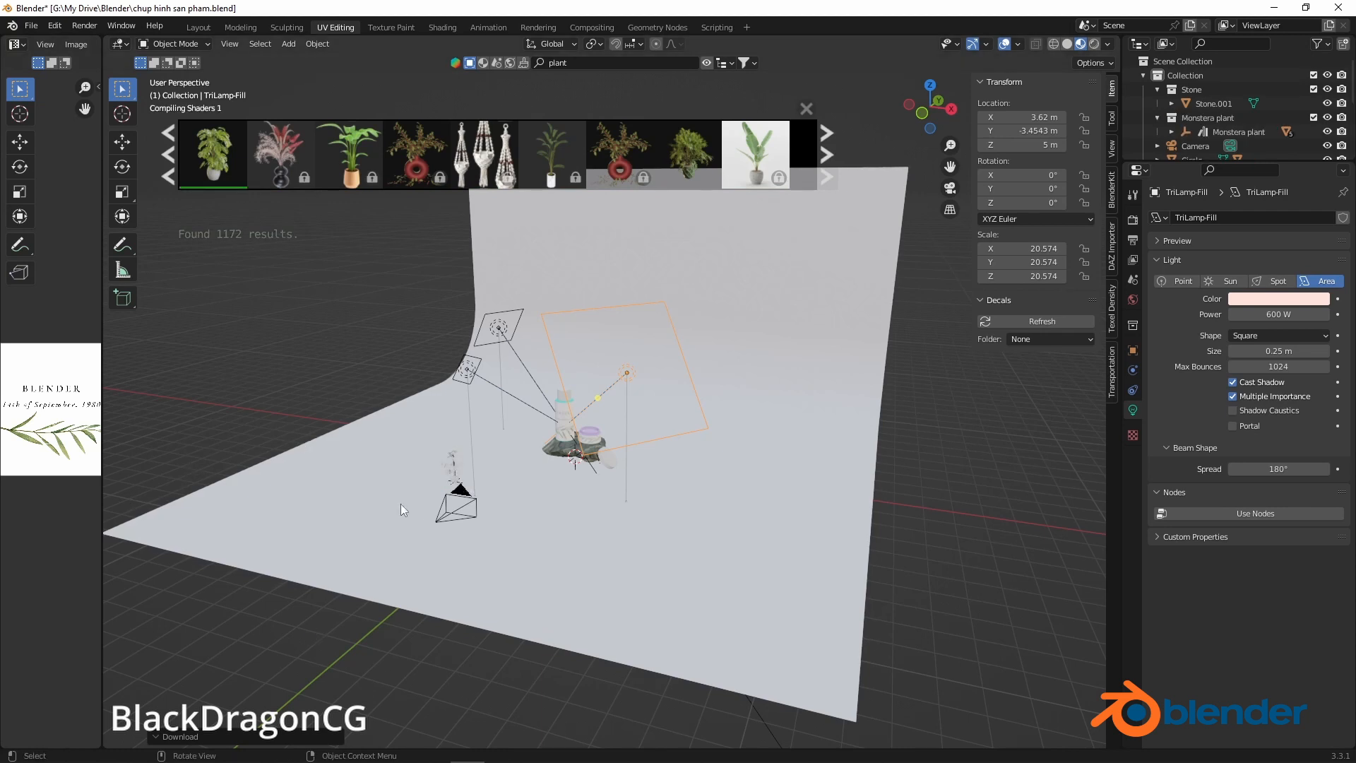
Enlarge the scene object list and select the Monstera plant together with its collection
{"action": "middle_click_drag", "start_coordinate": [400, 503], "coordinate": [440, 478]}
{"action": "scroll", "coordinate": [300, 620], "scroll_direction": "up", "scroll_amount": 4}
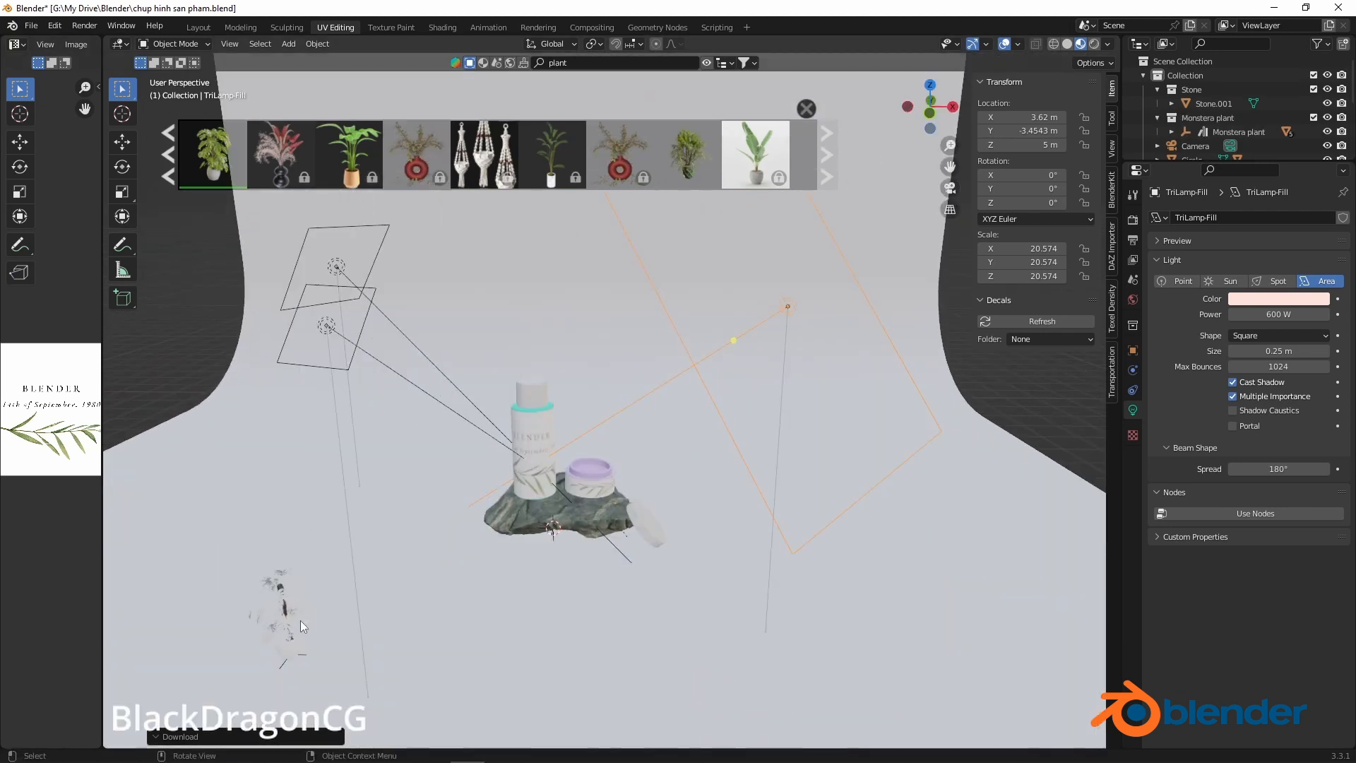
{"action": "left_click", "coordinate": [300, 619]}
{"action": "left_click_drag", "start_coordinate": [1235, 163], "coordinate": [1236, 382]}
{"action": "left_click", "coordinate": [1233, 118]}
{"action": "left_click", "coordinate": [1239, 132]}
{"action": "left_click", "coordinate": [1228, 119]}
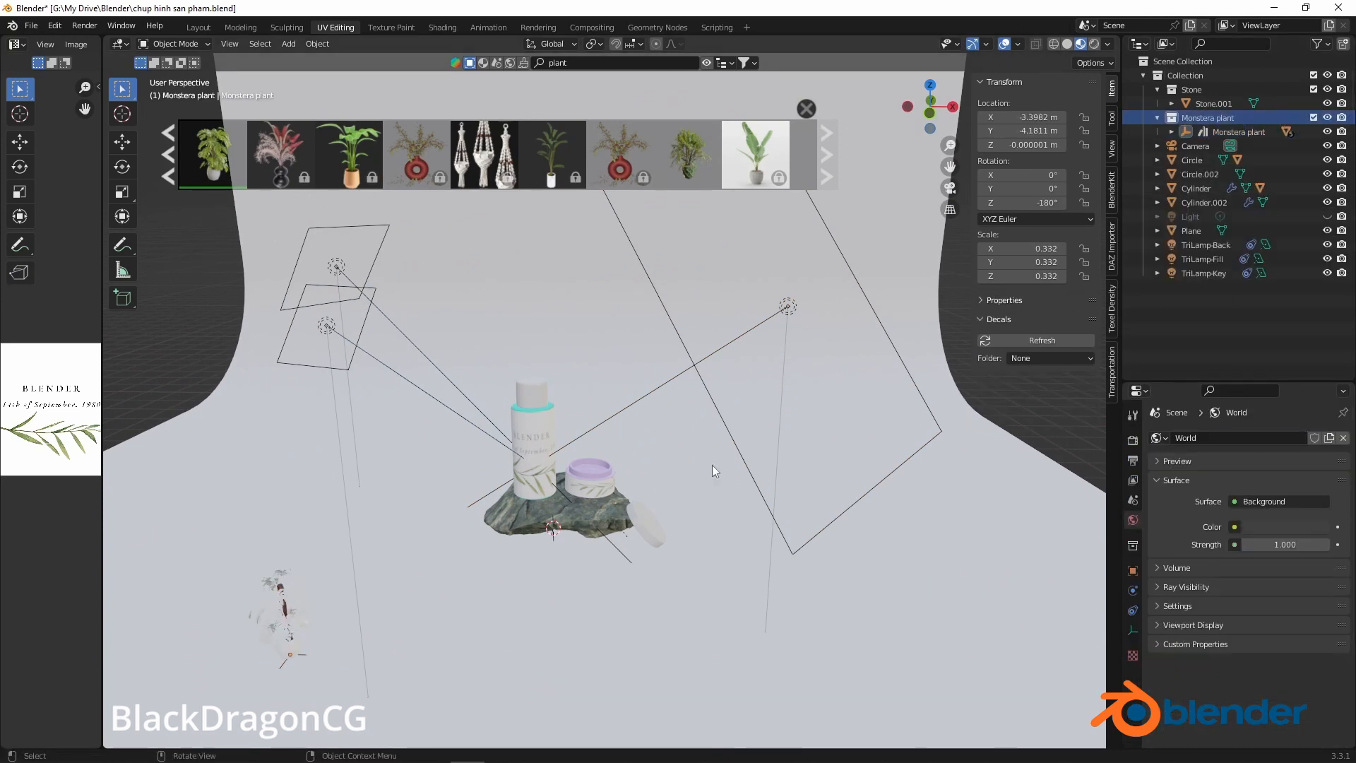
Select the Monstera plant's leaves and compare them in solid shading and material preview
{"action": "scroll", "coordinate": [358, 548], "scroll_direction": "down", "scroll_amount": 2}
{"action": "scroll", "coordinate": [356, 549], "scroll_direction": "up", "scroll_amount": 3}
{"action": "middle_click_drag", "start_coordinate": [348, 567], "coordinate": [400, 540]}
{"action": "left_click", "coordinate": [448, 593]}
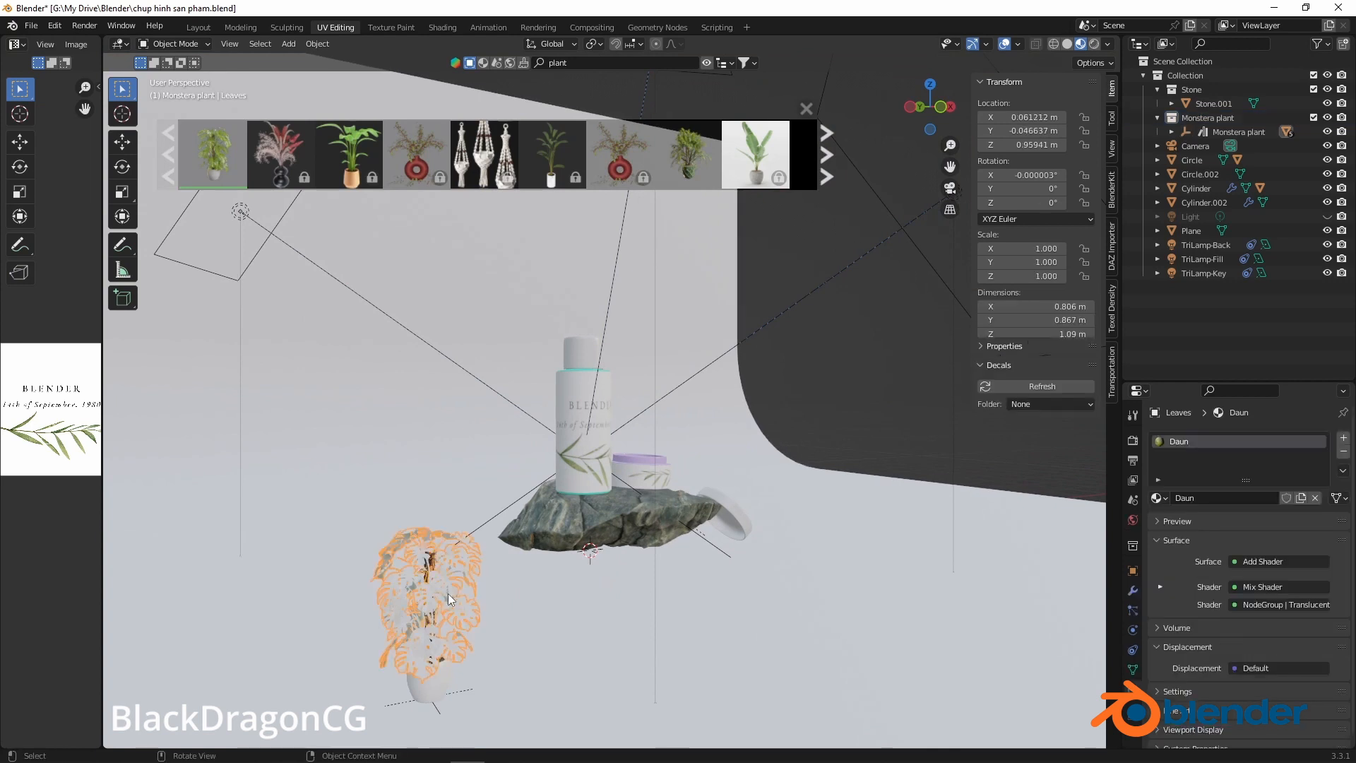
{"action": "left_click", "coordinate": [1067, 44]}
{"action": "left_click", "coordinate": [1081, 44]}
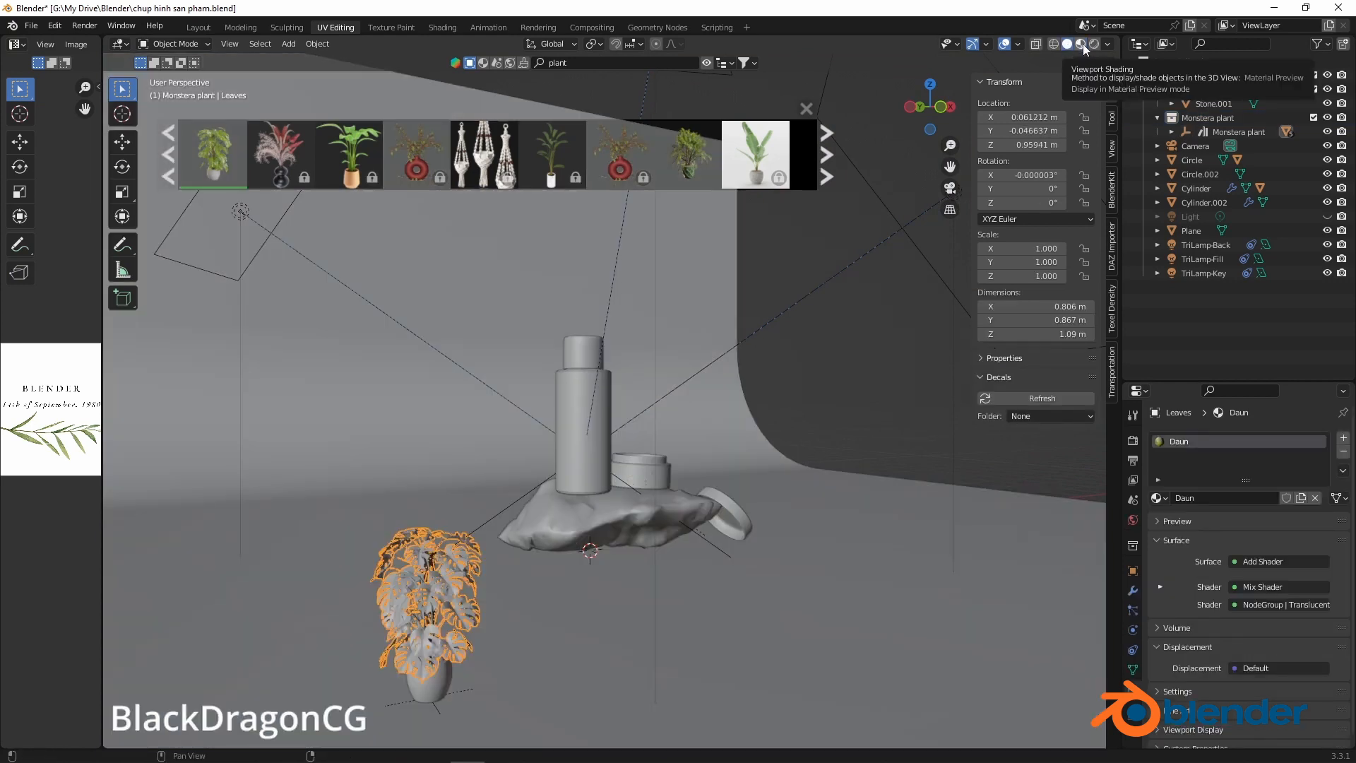
Select the plant's vase and the Monstera plant collection, and switch the viewport to solid shading
{"action": "scroll", "coordinate": [372, 541], "scroll_direction": "down", "scroll_amount": 3}
{"action": "left_click", "coordinate": [384, 528]}
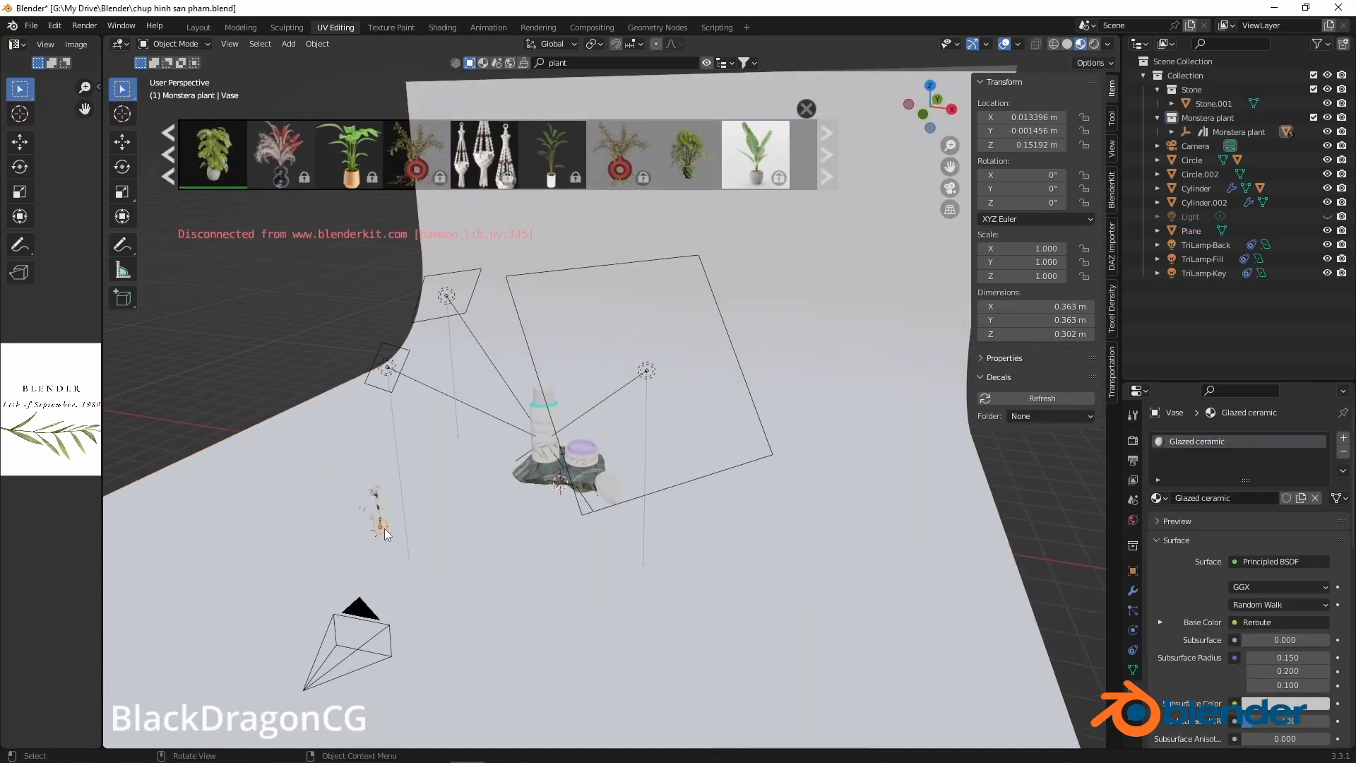
{"action": "scroll", "coordinate": [381, 520], "scroll_direction": "up", "scroll_amount": 1}
{"action": "mouse_move", "coordinate": [380, 520]}
{"action": "middle_mouse_down"}
{"action": "mouse_move", "coordinate": [391, 507]}
{"action": "mouse_move", "coordinate": [371, 513]}
{"action": "middle_mouse_up"}
{"action": "left_click", "coordinate": [1206, 119]}
{"action": "scroll", "coordinate": [395, 633], "scroll_direction": "down", "scroll_amount": 2}
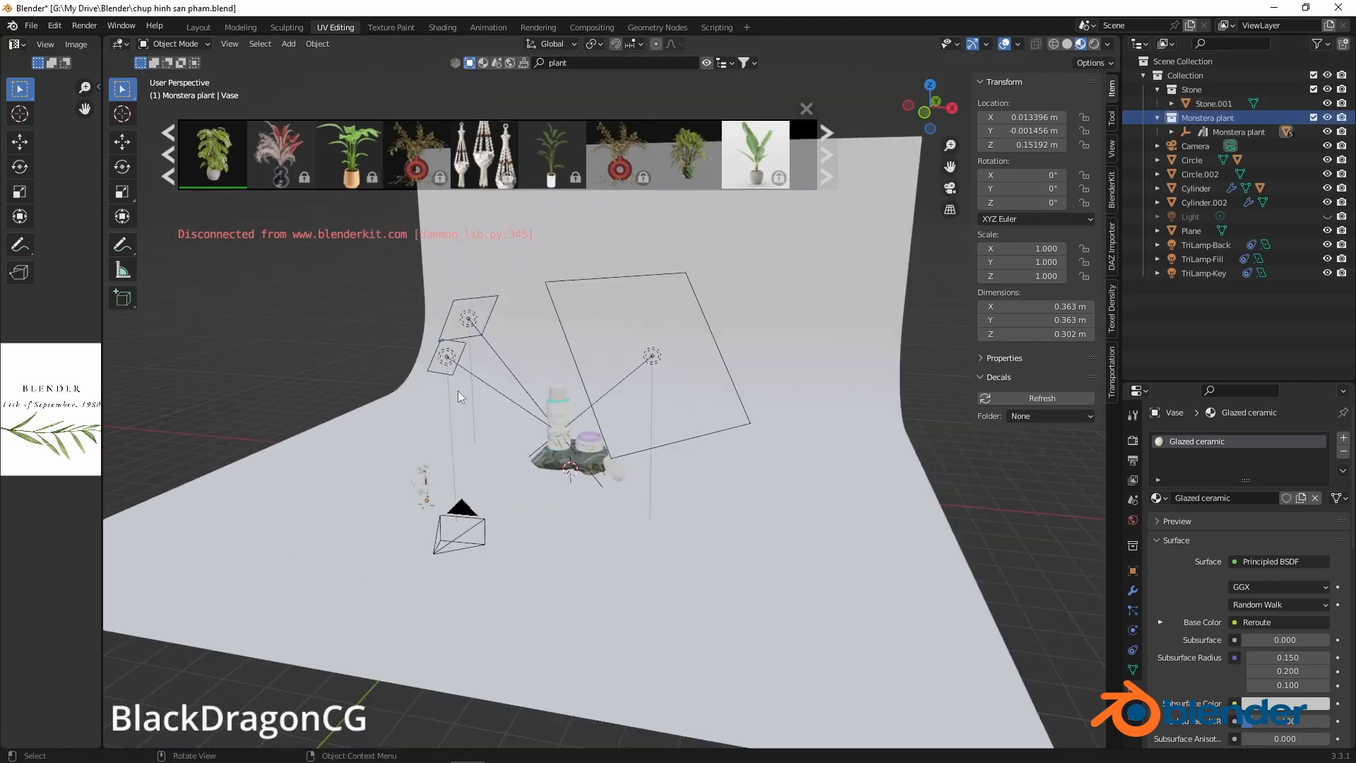
{"action": "left_click", "coordinate": [1067, 44]}
{"action": "middle_click_drag", "start_coordinate": [386, 520], "coordinate": [384, 556]}
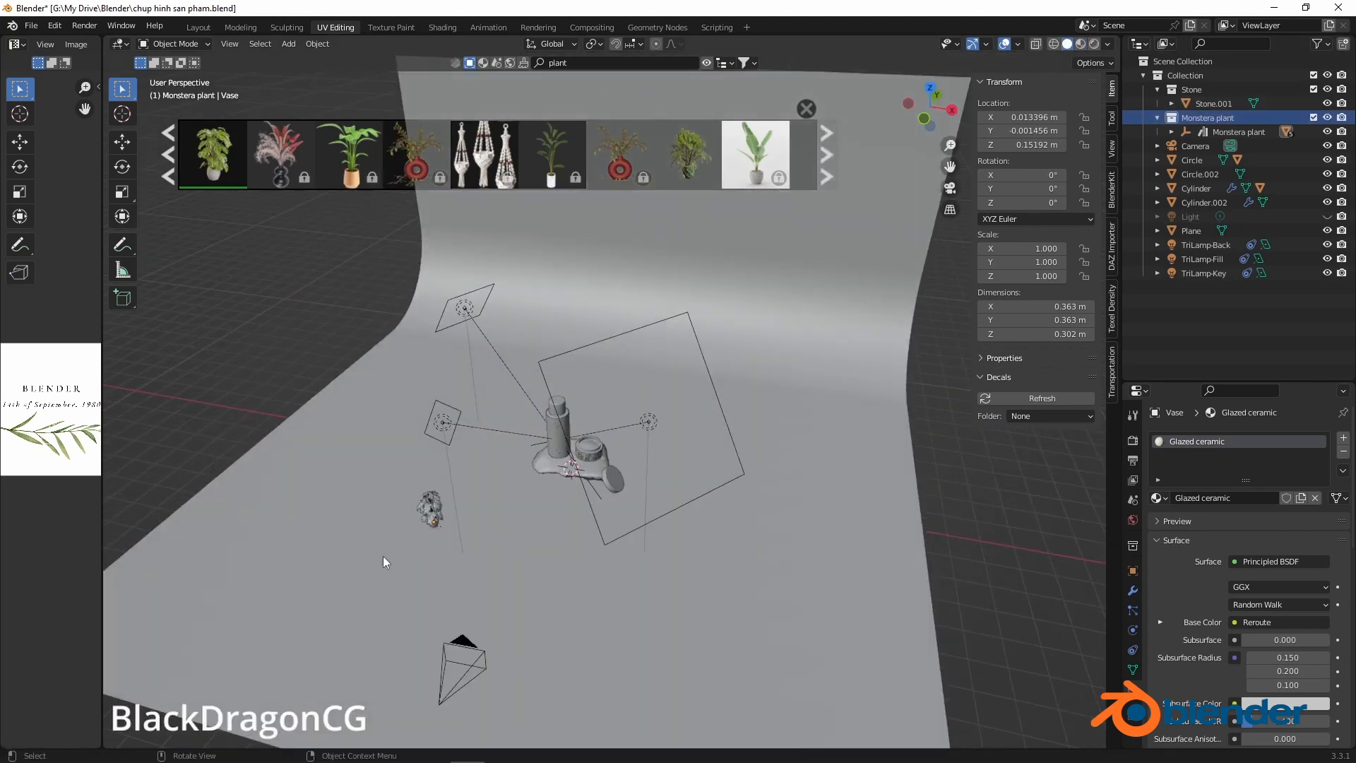
Select the whole Monstera plant by its parent, move it about 2.55 m along X and enlarge it about 2.12 times
{"action": "left_click", "coordinate": [429, 526]}
{"action": "left_click", "coordinate": [434, 523]}
{"action": "scroll", "coordinate": [434, 528], "scroll_direction": "up", "scroll_amount": 2}
{"action": "left_click", "coordinate": [353, 590]}
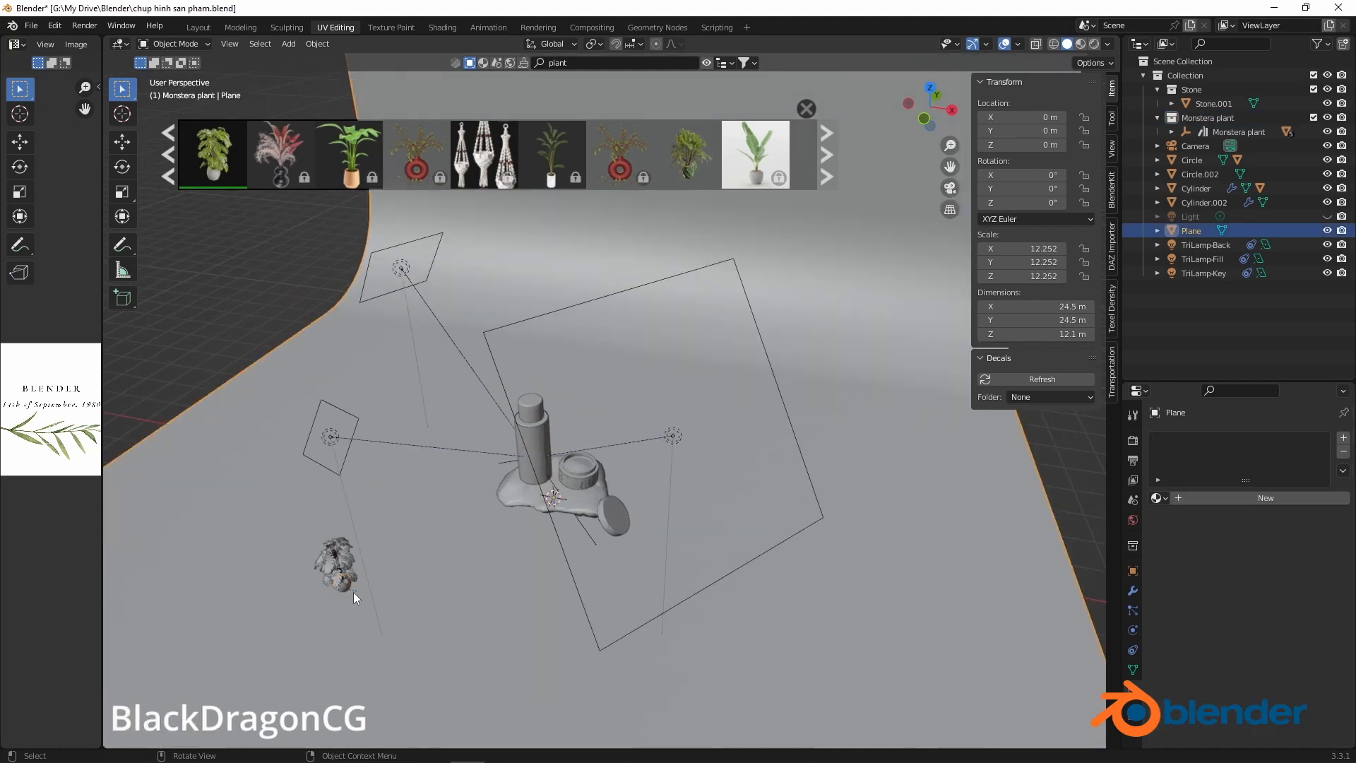
{"action": "left_click", "coordinate": [354, 589]}
{"action": "scroll", "coordinate": [355, 588], "scroll_direction": "down", "scroll_amount": 4}
{"action": "key", "text": "g"}
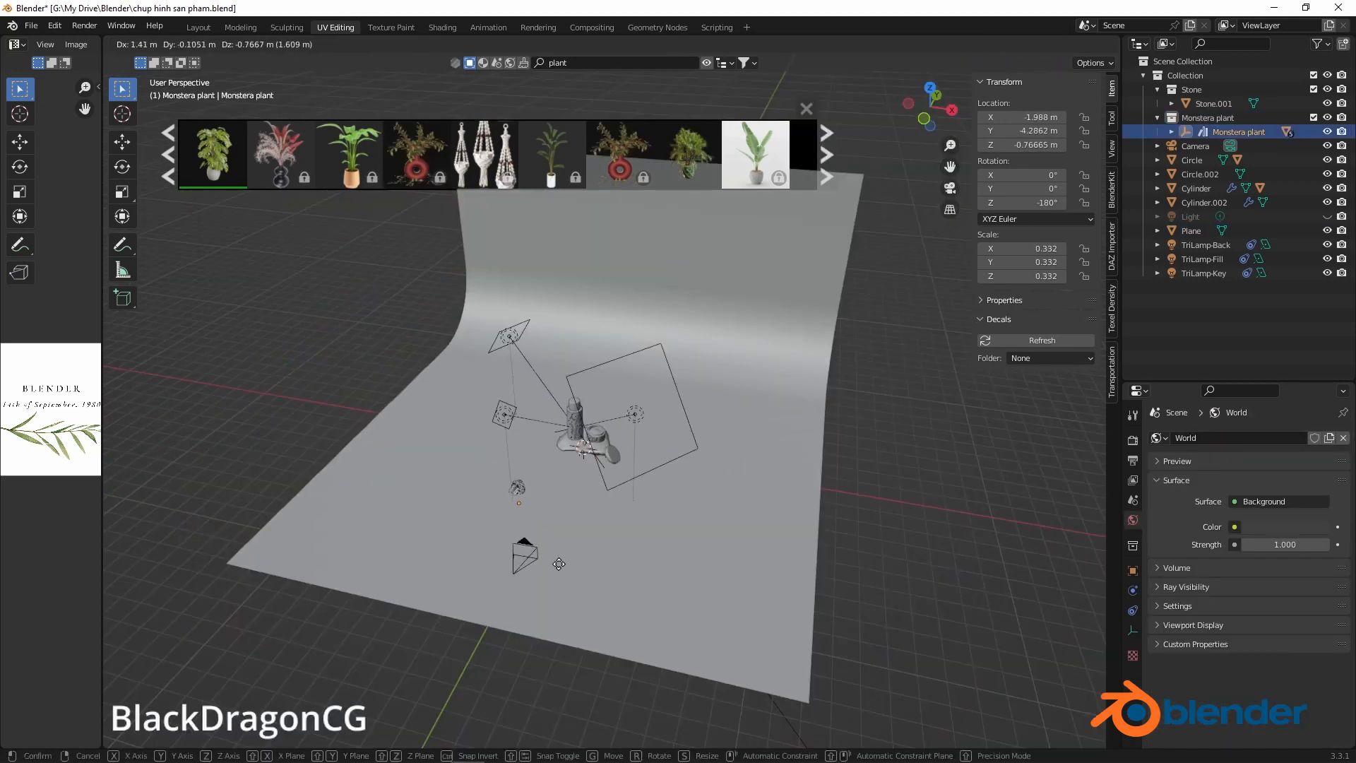
{"action": "key", "text": "x"}
{"action": "left_click", "coordinate": [581, 547]}
{"action": "key", "text": "s"}
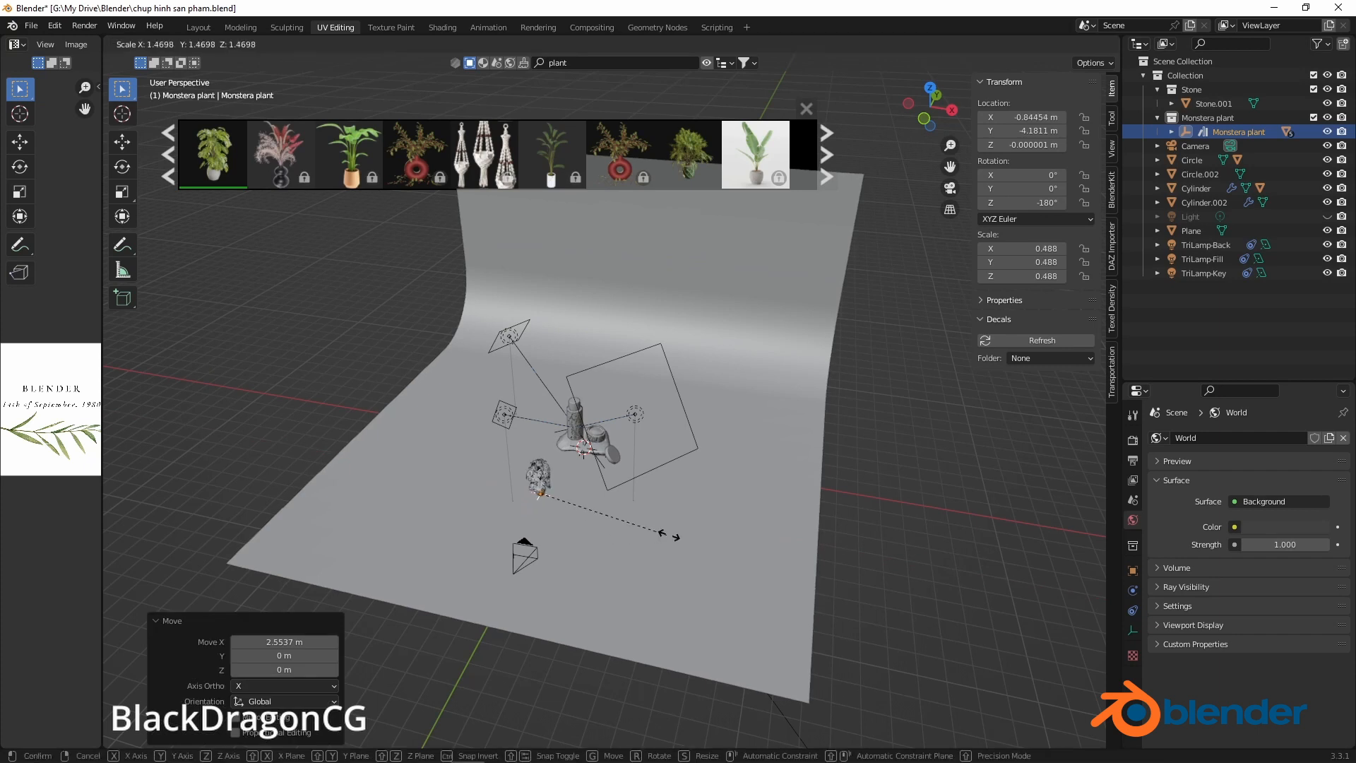
{"action": "left_click", "coordinate": [727, 538]}
In the camera view, enlarge the Monstera plant to a scale of about 1.06 and shift it toward the frame's left edge
{"action": "key", "text": "KP_0"}
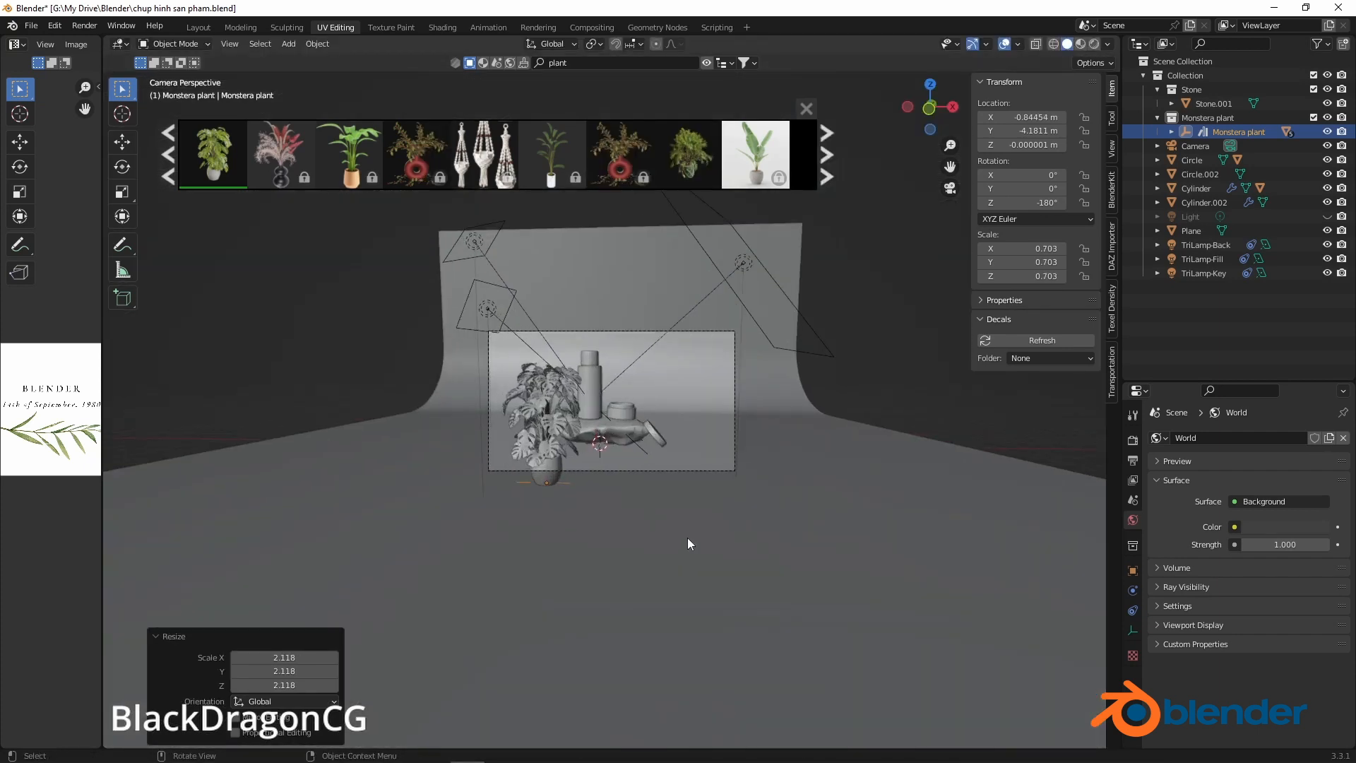
{"action": "key", "text": "s"}
{"action": "left_click", "coordinate": [774, 537]}
{"action": "key", "text": "g"}
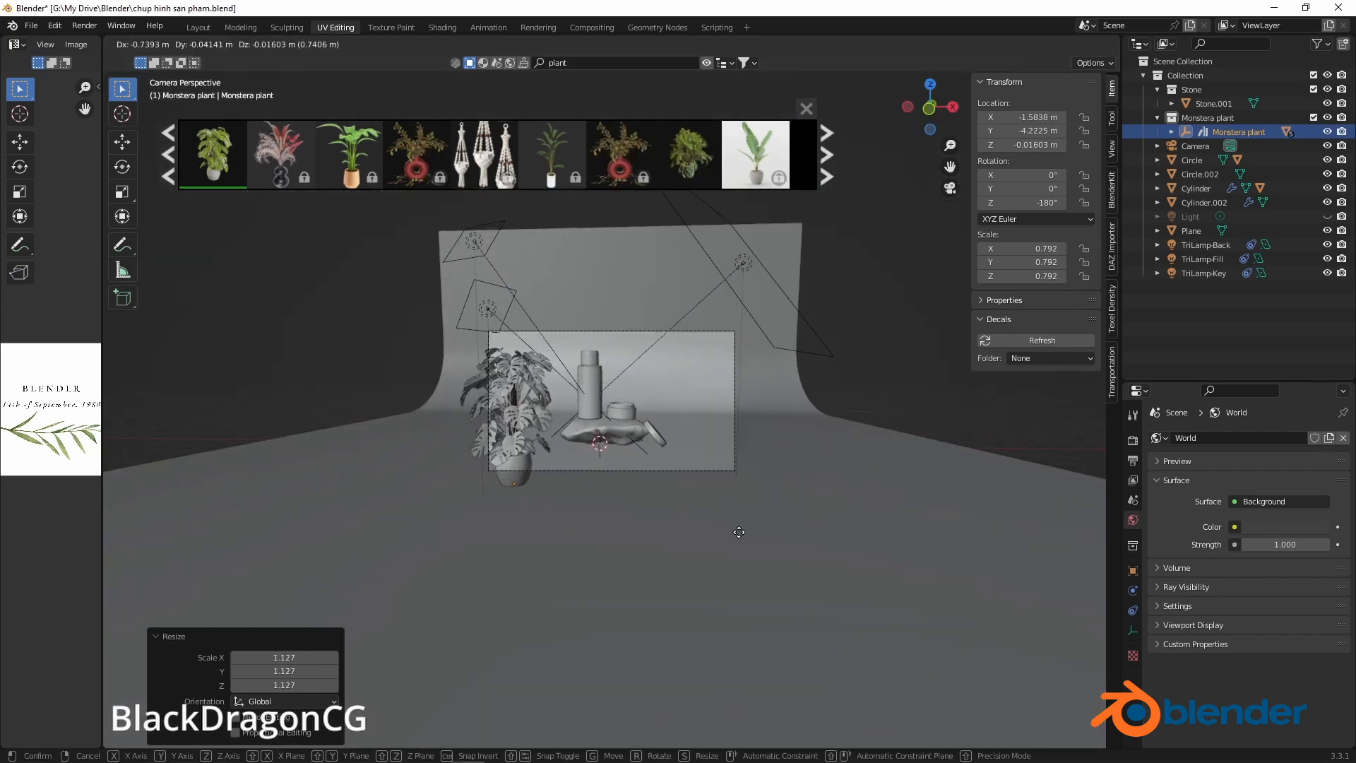
{"action": "left_click", "coordinate": [750, 535]}
{"action": "key", "text": "s"}
{"action": "left_click", "coordinate": [833, 520]}
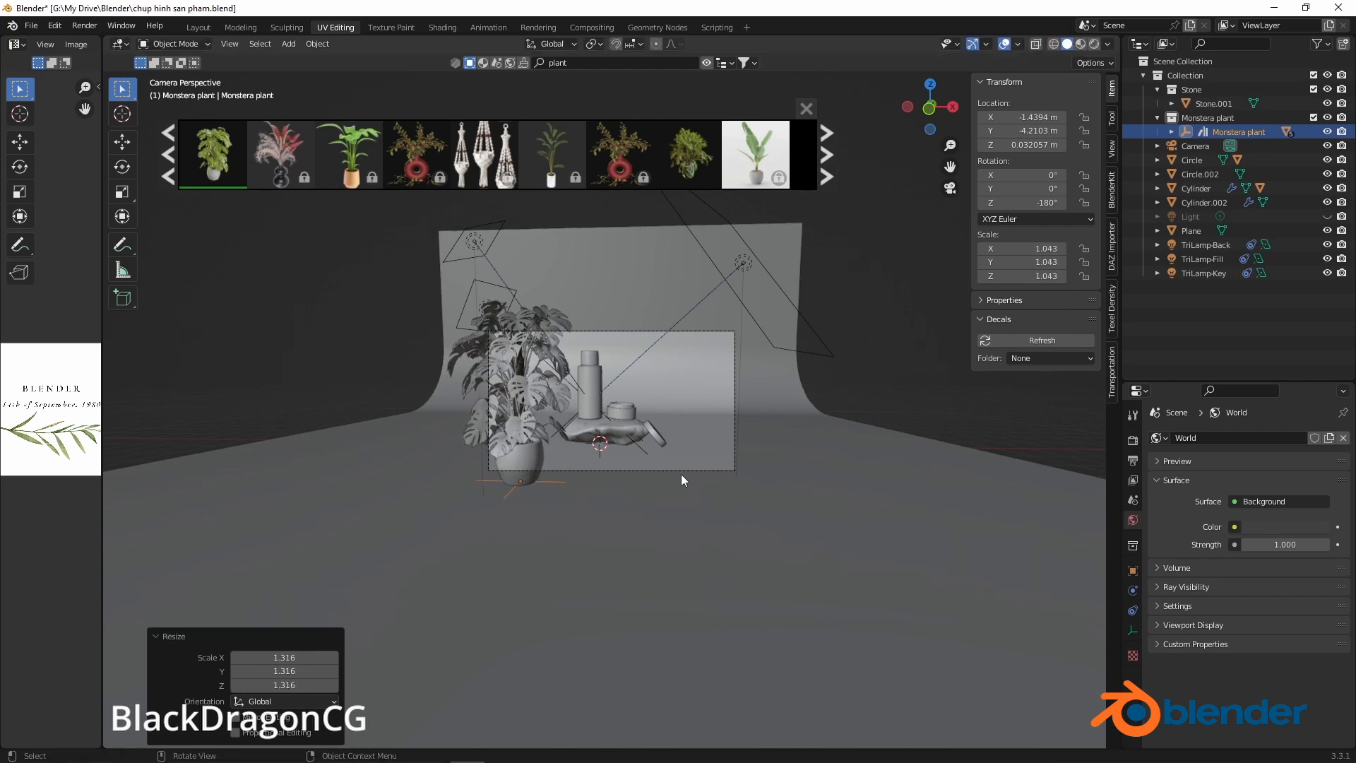
{"action": "scroll", "coordinate": [681, 473], "scroll_direction": "up", "scroll_amount": 1}
{"action": "key", "text": "s"}
{"action": "left_click", "coordinate": [725, 460]}
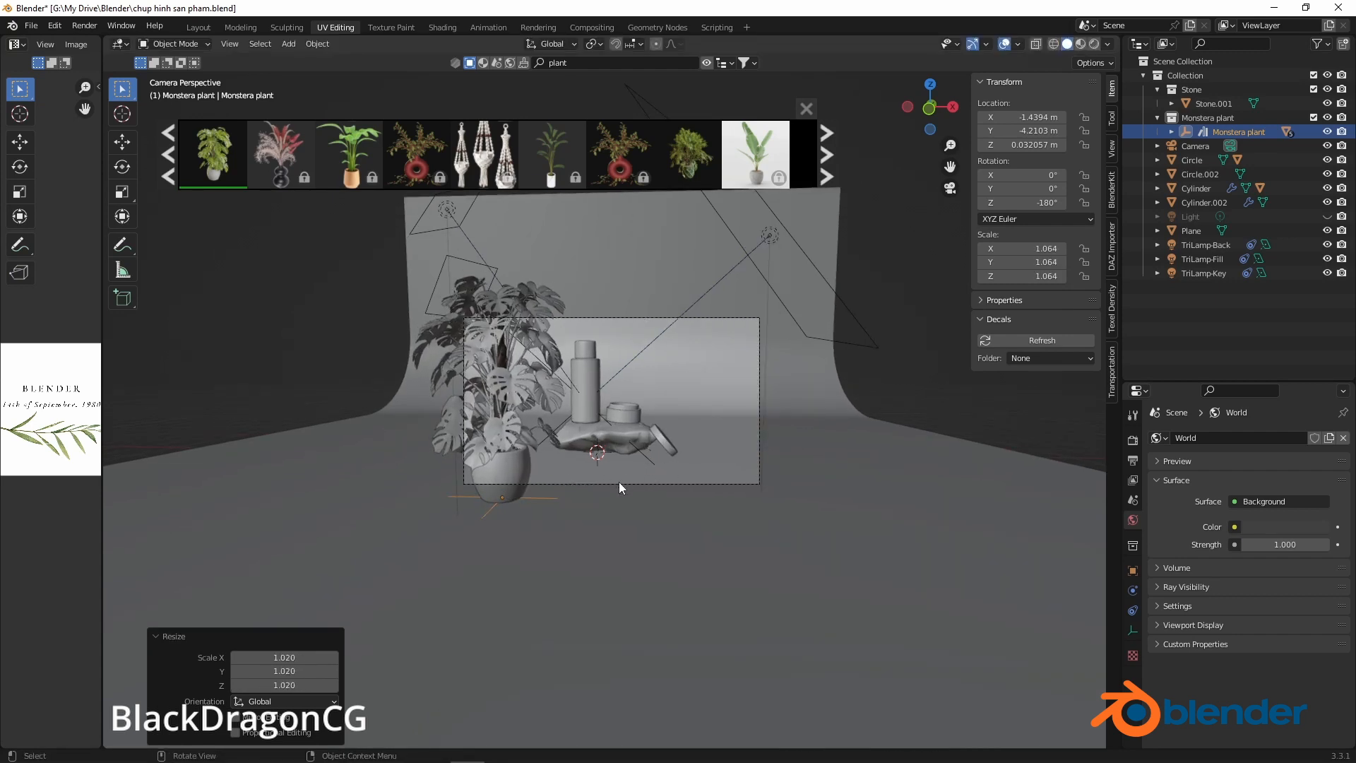
Delete the vase of the Monstera plant
{"action": "left_click", "coordinate": [519, 480]}
{"action": "key", "text": "x"}
{"action": "left_click", "coordinate": [518, 477]}
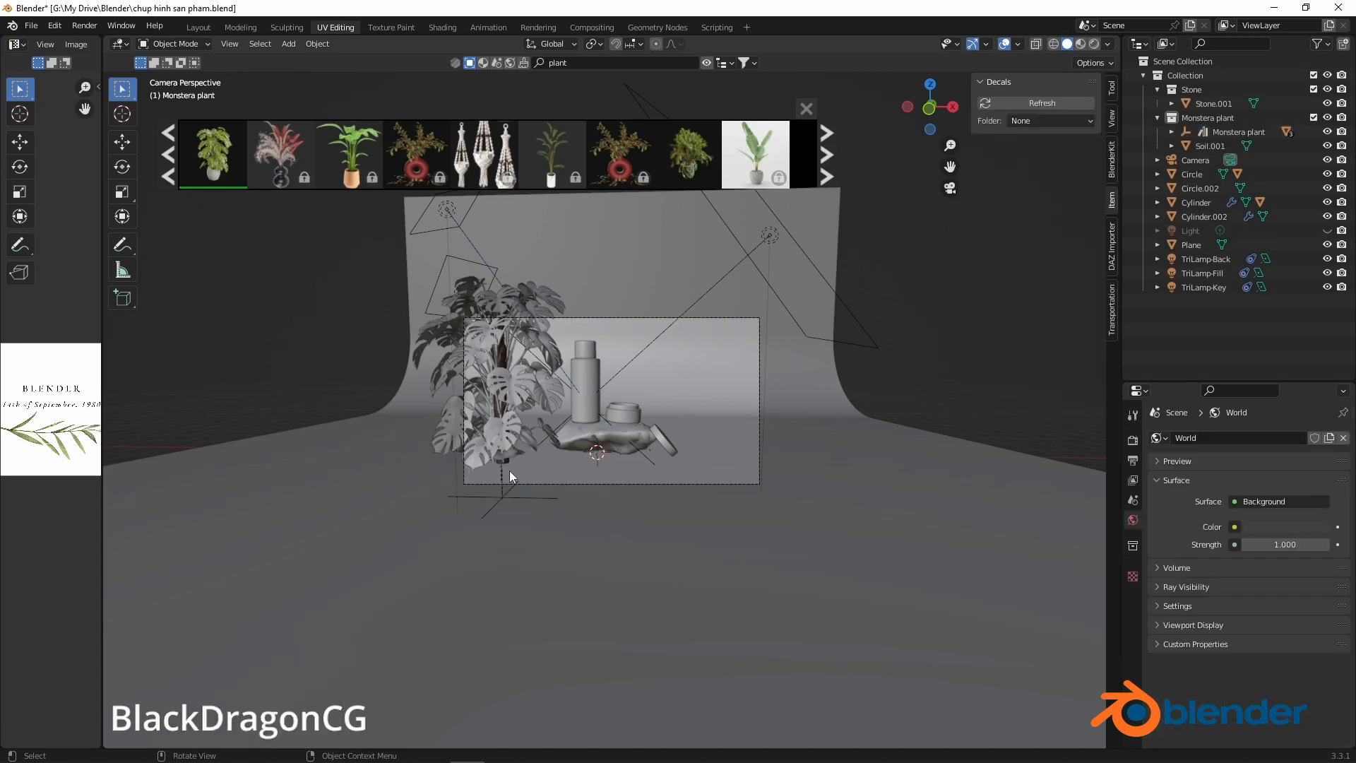
Lower the Monstera plant about 0.53 m, enlarge it to a scale of about 1.23 and nudge it further left and down
{"action": "left_click", "coordinate": [510, 471]}
{"action": "key", "text": "g"}
{"action": "key", "text": "z"}
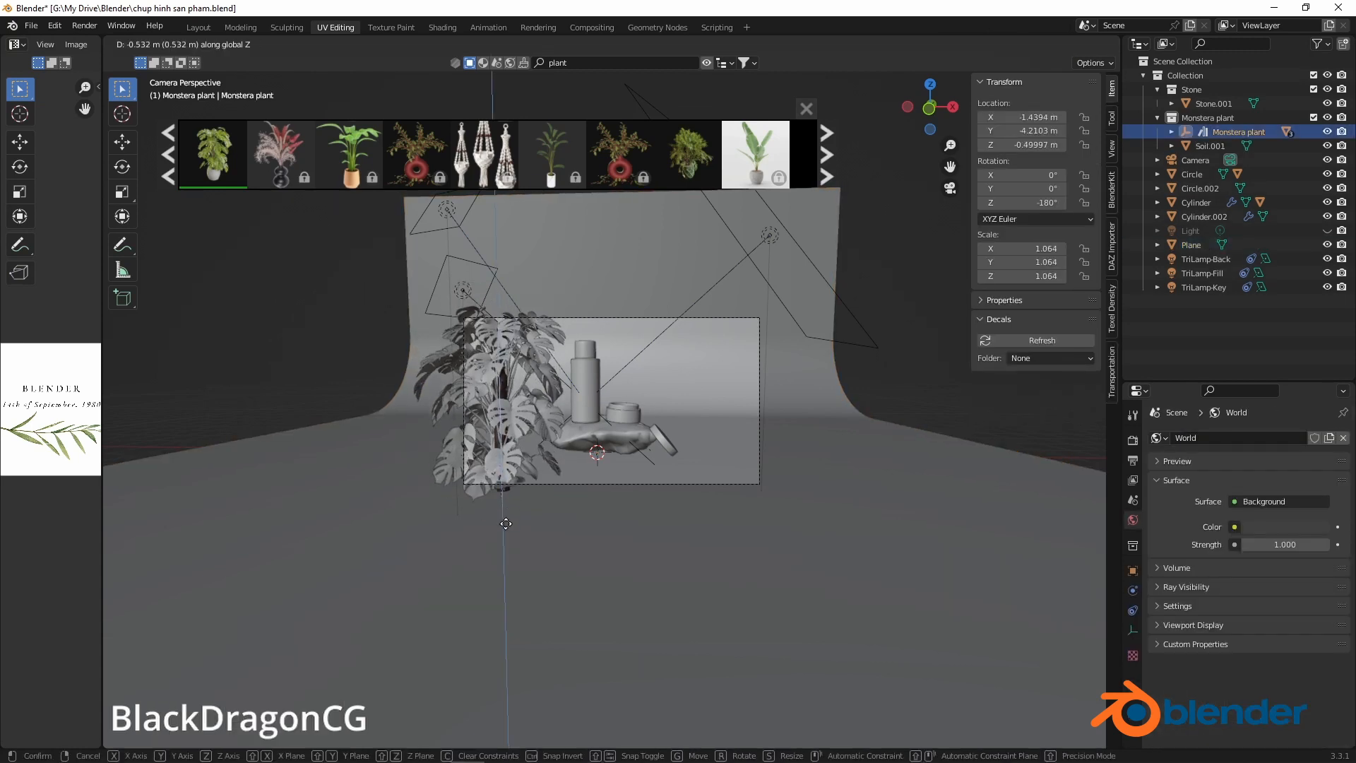
{"action": "left_click", "coordinate": [506, 523]}
{"action": "key", "text": "s"}
{"action": "left_click", "coordinate": [686, 502]}
{"action": "key", "text": "g"}
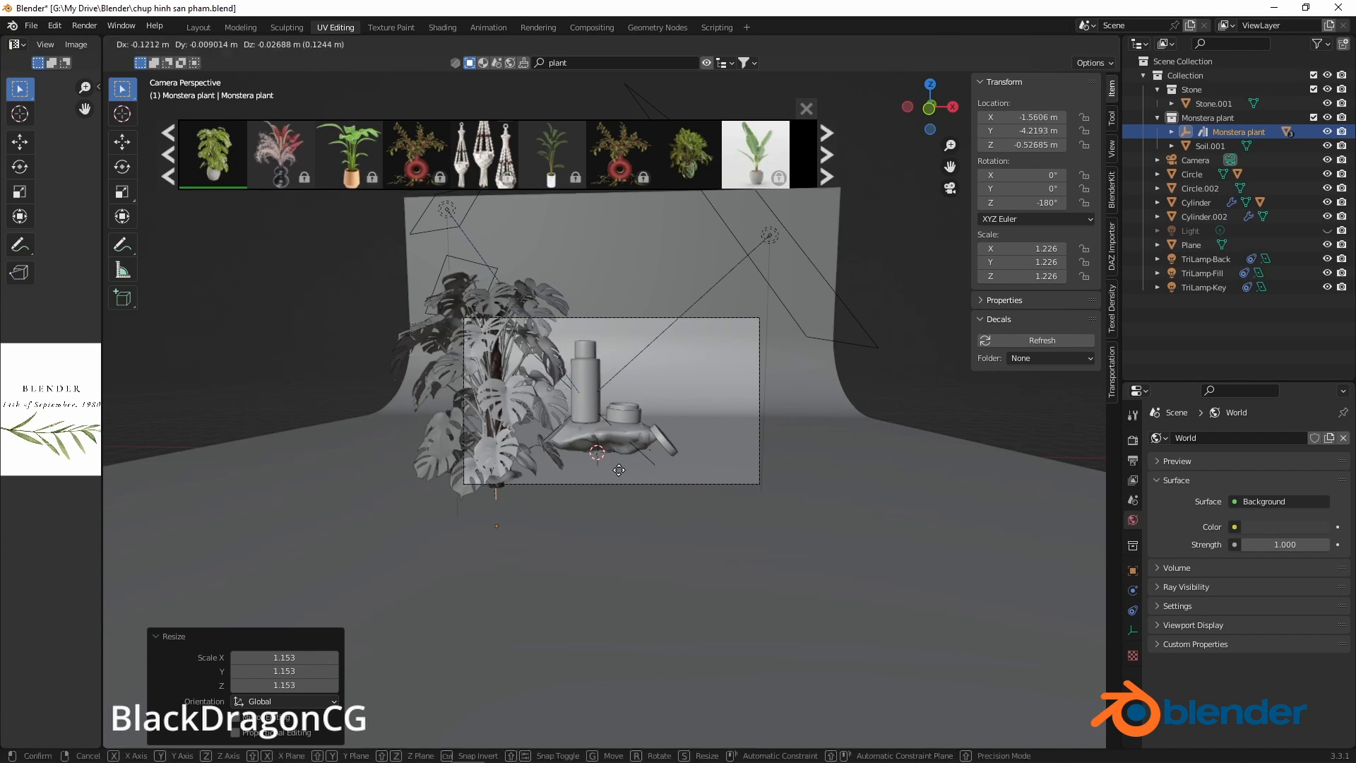
{"action": "left_click", "coordinate": [612, 481]}
Find the Random Plant asset among the further plant results and add it to the scene at the stone
{"action": "mouse_move", "coordinate": [680, 148]}
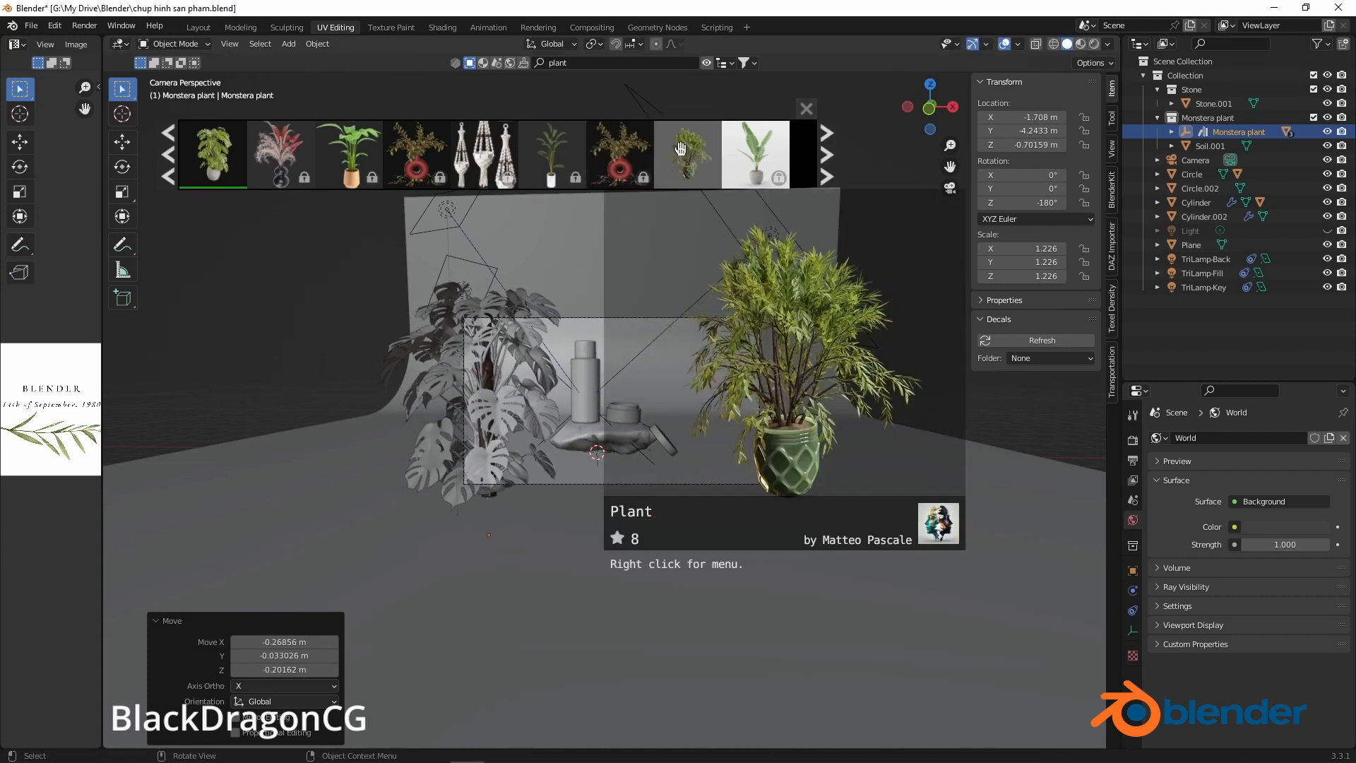
{"action": "left_click", "coordinate": [831, 163]}
{"action": "mouse_move", "coordinate": [402, 146]}
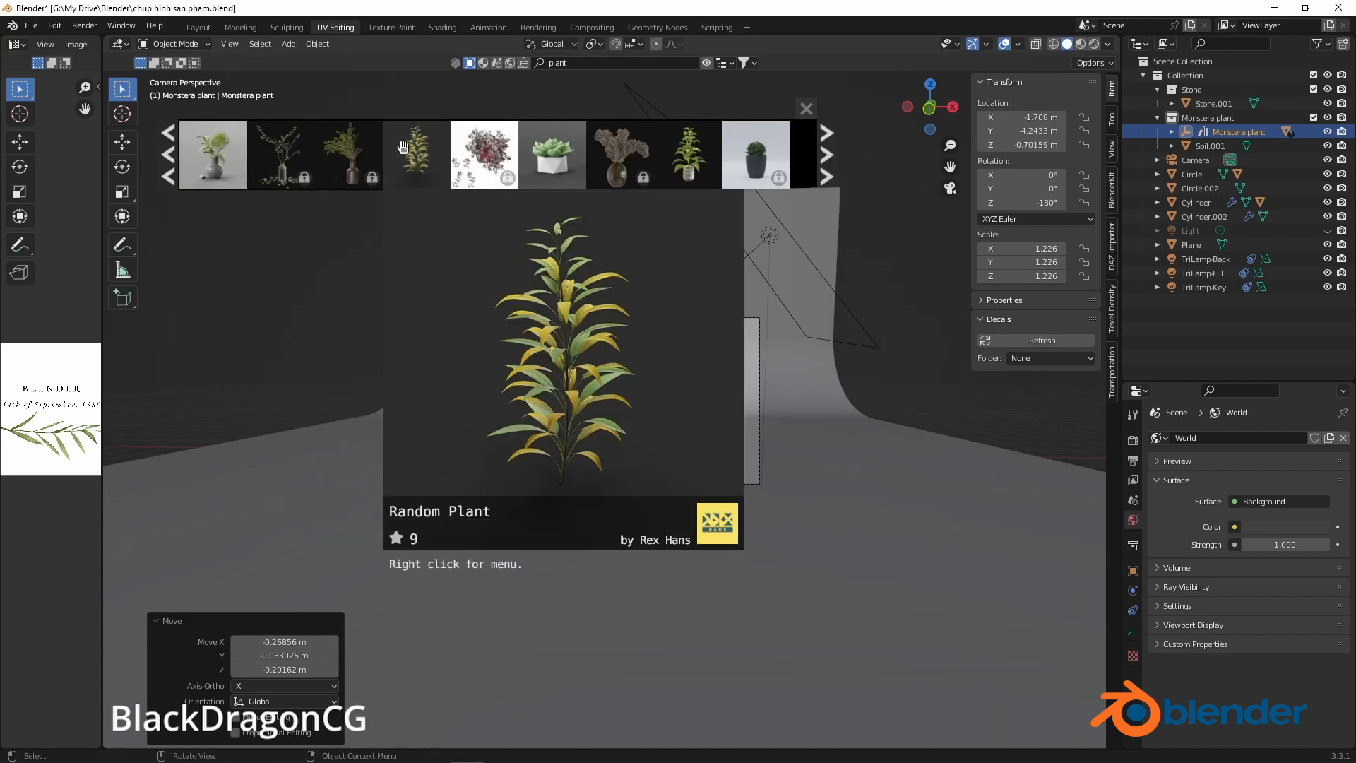
{"action": "left_click_drag", "start_coordinate": [403, 146], "coordinate": [597, 449]}
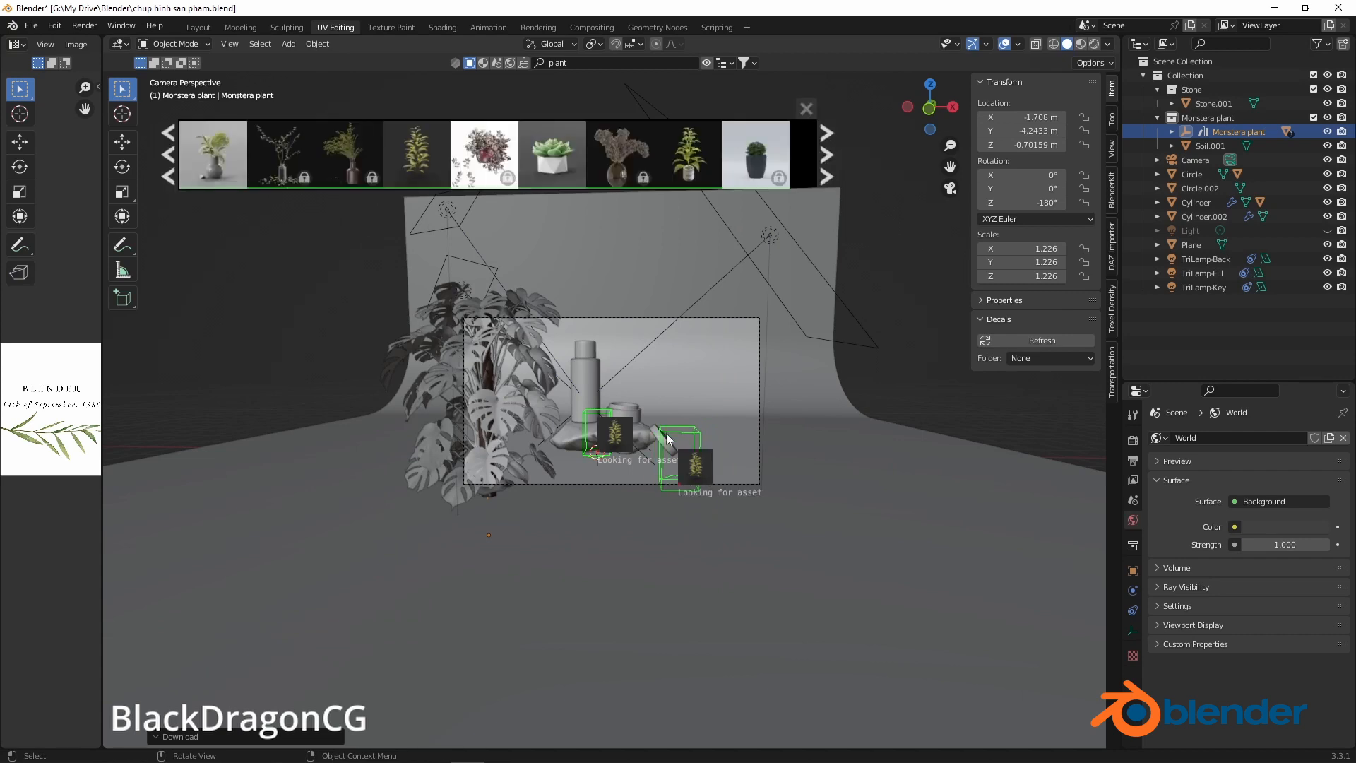
{"action": "scroll", "coordinate": [667, 434], "scroll_direction": "up", "scroll_amount": 3}
{"action": "left_click", "coordinate": [571, 502]}
{"action": "left_click", "coordinate": [1277, 295]}
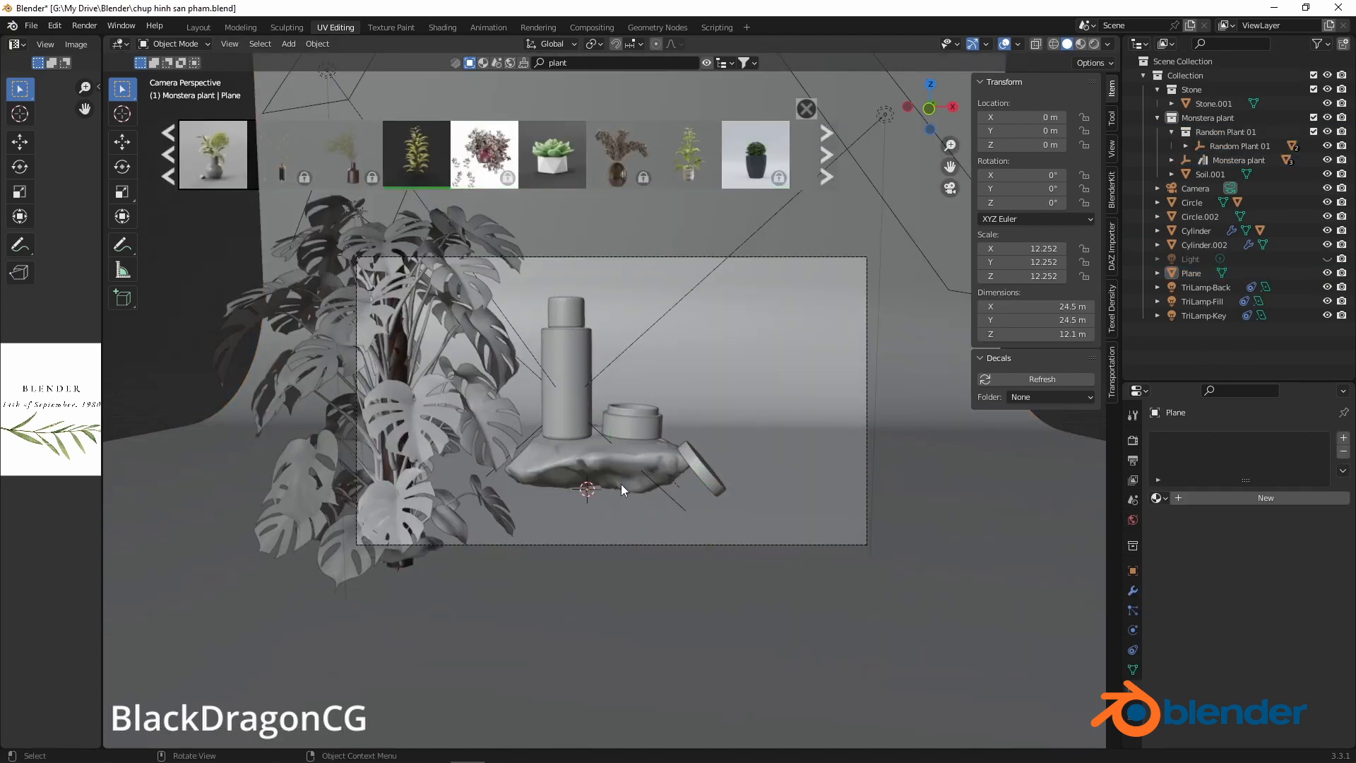
Add another Random Plant asset on the open backdrop floor in front of the stone
{"action": "middle_click_drag", "start_coordinate": [662, 454], "coordinate": [577, 475]}
{"action": "scroll", "coordinate": [575, 473], "scroll_direction": "down", "scroll_amount": 4}
{"action": "scroll", "coordinate": [537, 465], "scroll_direction": "up", "scroll_amount": 2}
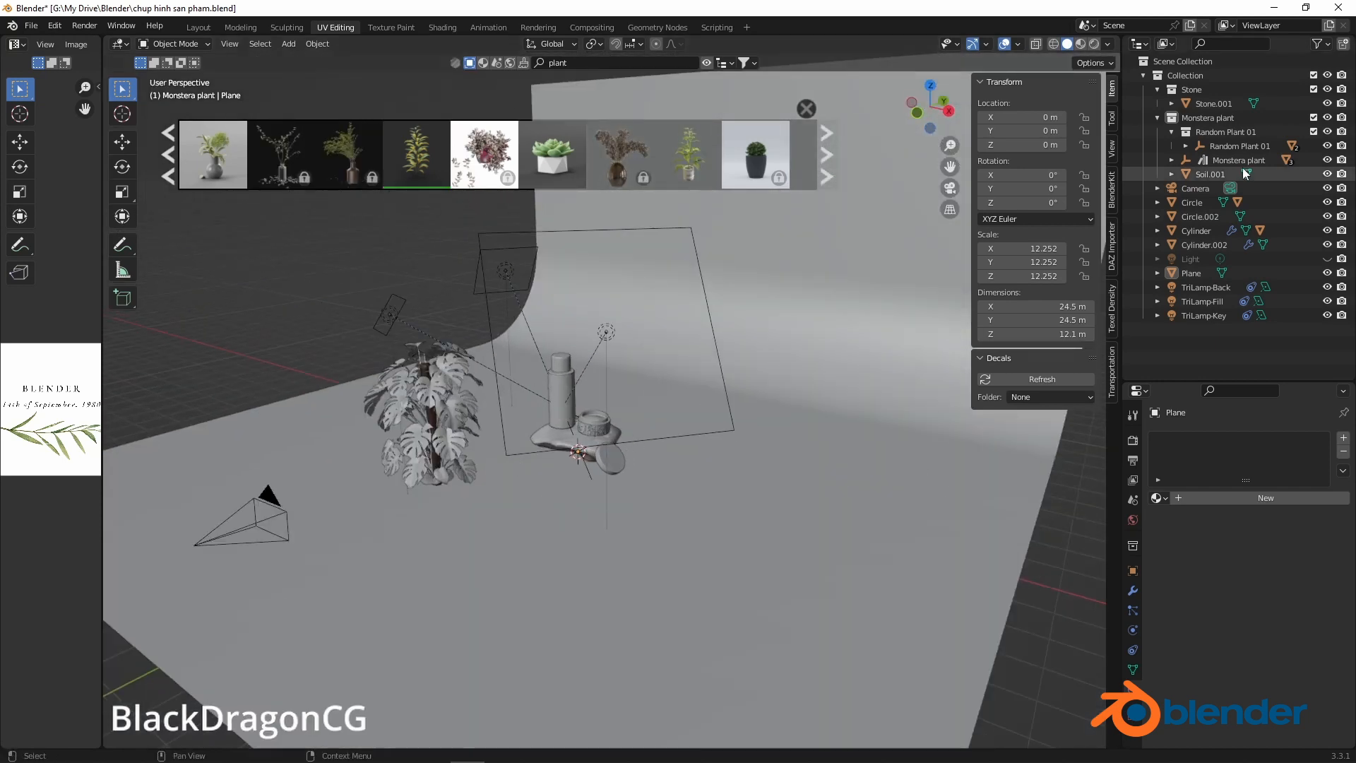
{"action": "left_click", "coordinate": [1210, 174]}
{"action": "middle_click_drag", "start_coordinate": [735, 410], "coordinate": [699, 489]}
{"action": "left_click_drag", "start_coordinate": [417, 156], "coordinate": [561, 559]}
{"action": "left_click", "coordinate": [563, 561]}
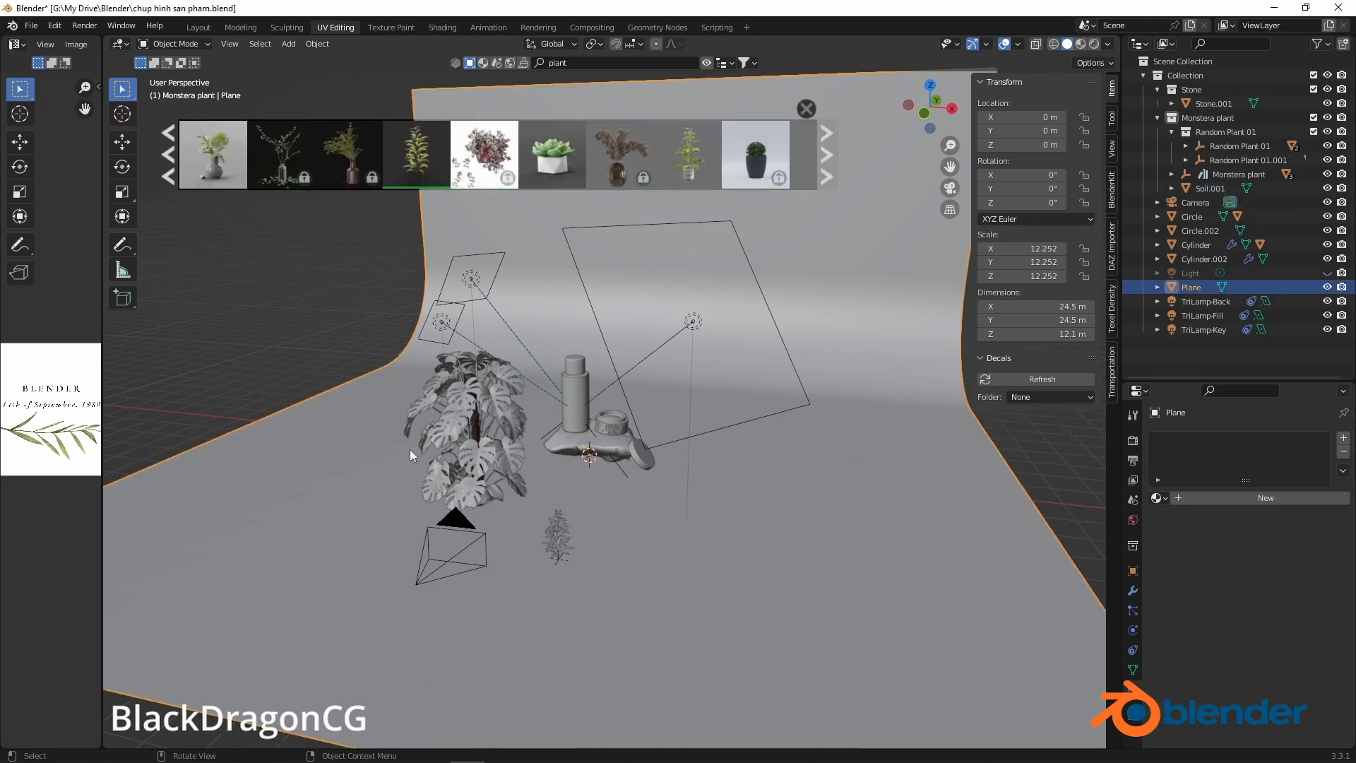
Select the foliage of the new Random Plant on the floor and enlarge it about 2.95 times
{"action": "left_click", "coordinate": [557, 560]}
{"action": "left_click", "coordinate": [555, 560]}
{"action": "left_click", "coordinate": [564, 560]}
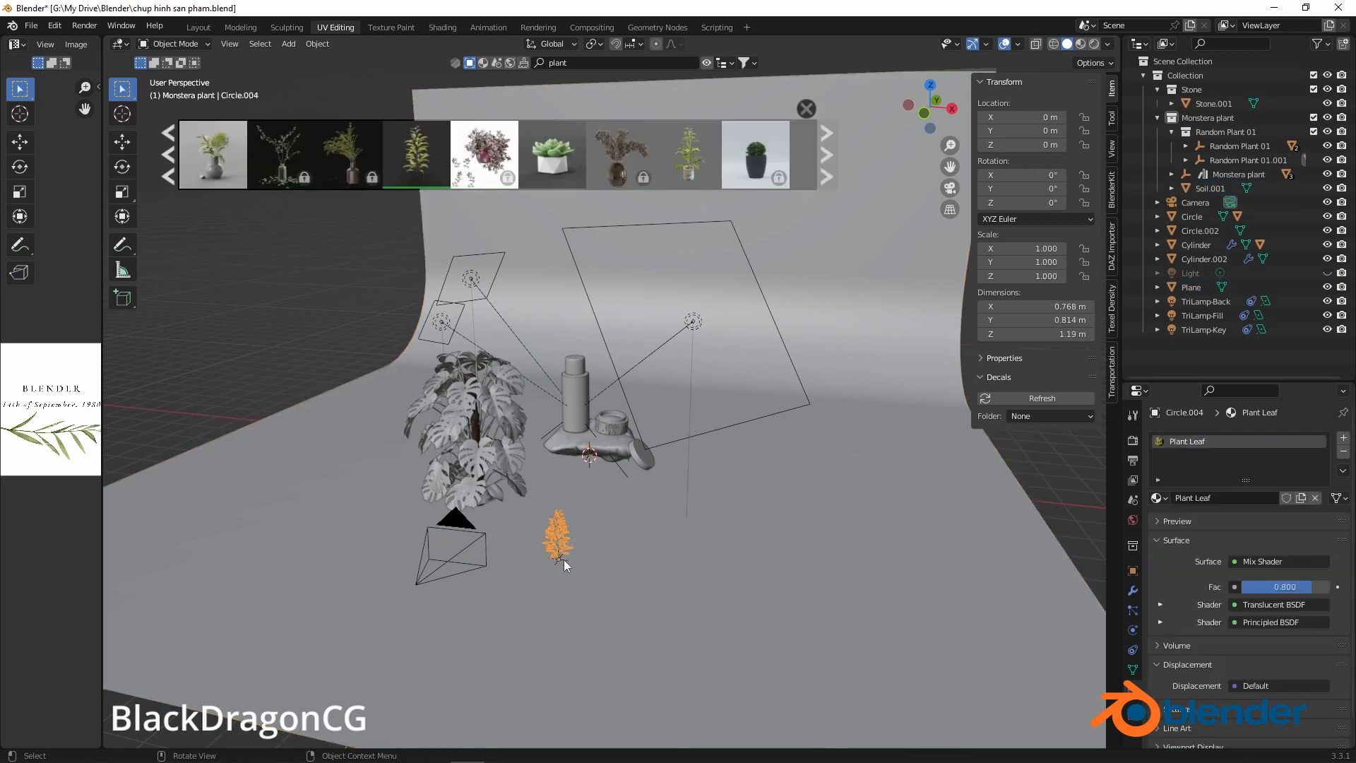
{"action": "left_click", "coordinate": [563, 559]}
{"action": "left_click", "coordinate": [561, 561]}
{"action": "key", "text": "s"}
{"action": "left_click", "coordinate": [666, 550]}
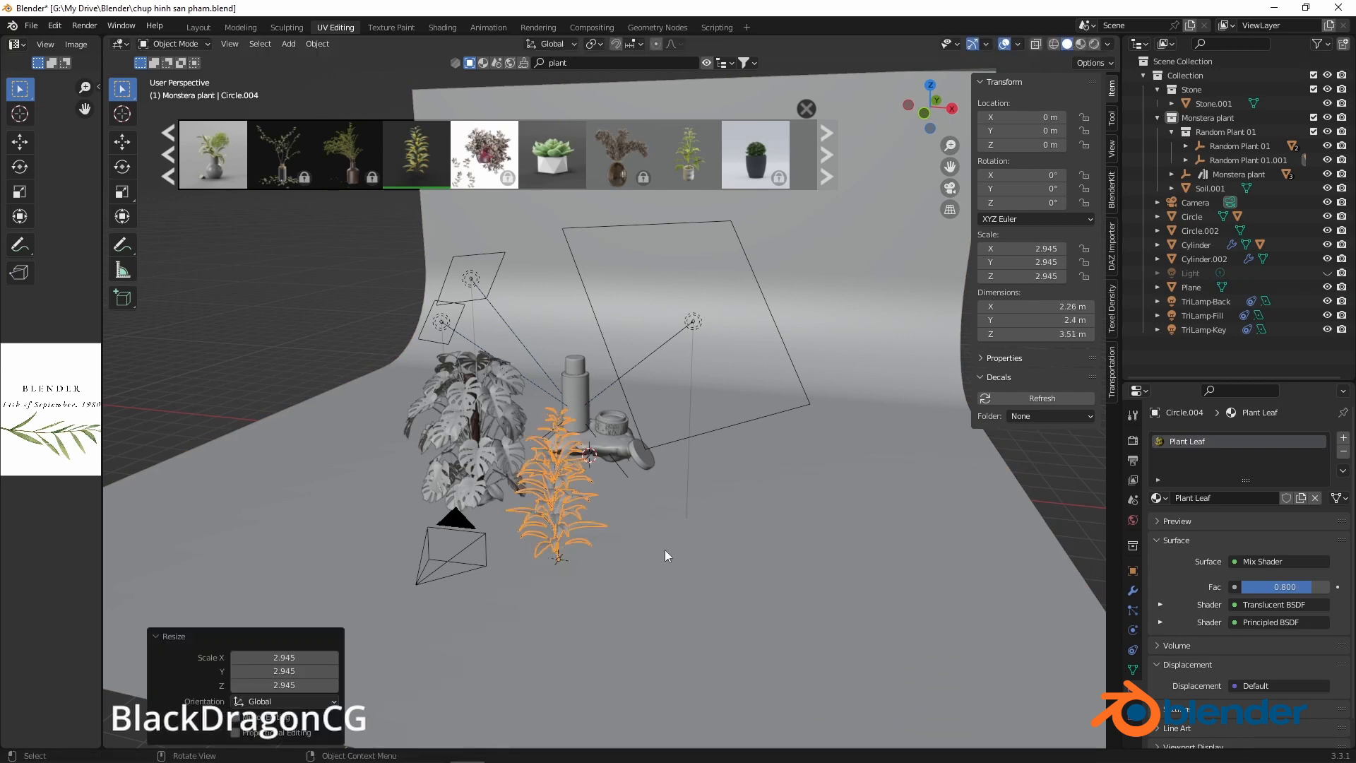
Shift the floor plant's foliage about 1.25 m along X in the camera view and enlarge it to a scale of about 3.19
{"action": "key", "text": "KP_0"}
{"action": "key", "text": "g"}
{"action": "key", "text": "x"}
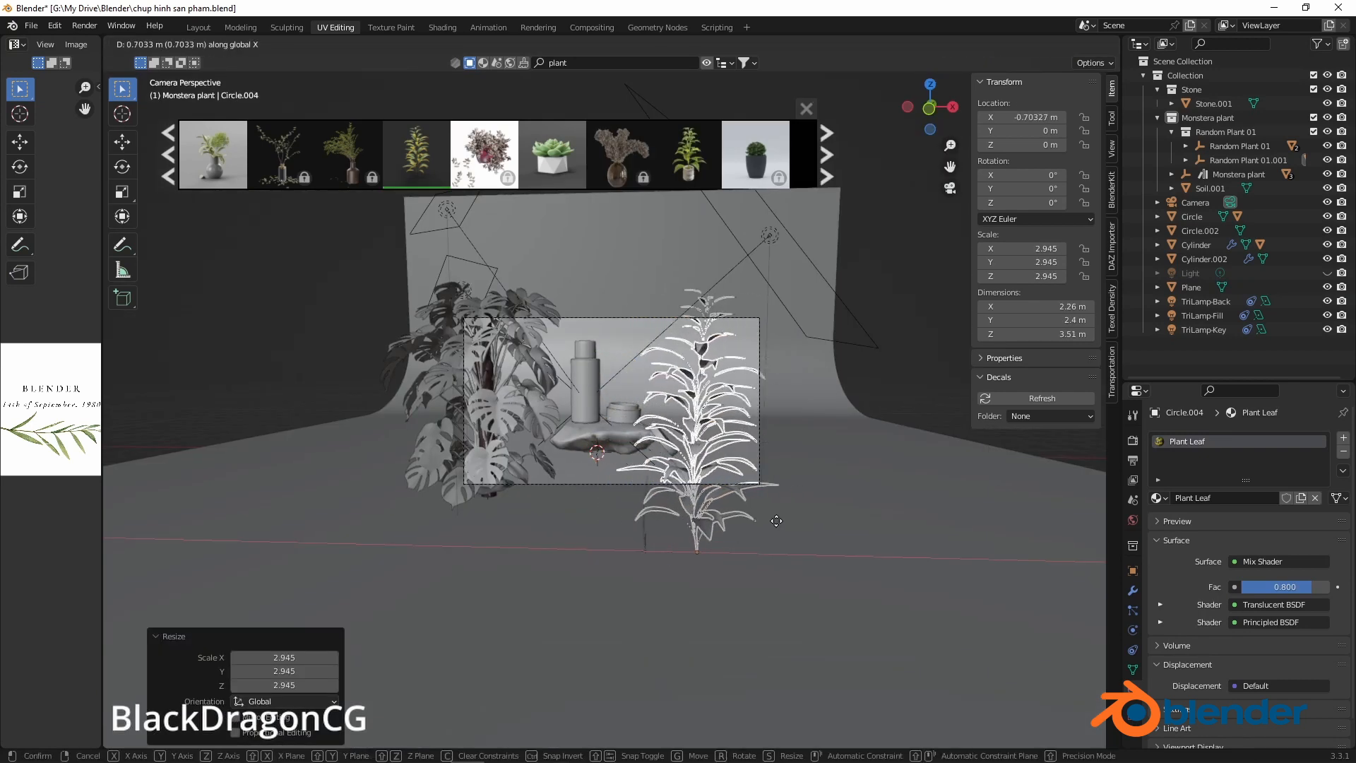
{"action": "left_click", "coordinate": [828, 512]}
{"action": "key", "text": "s"}
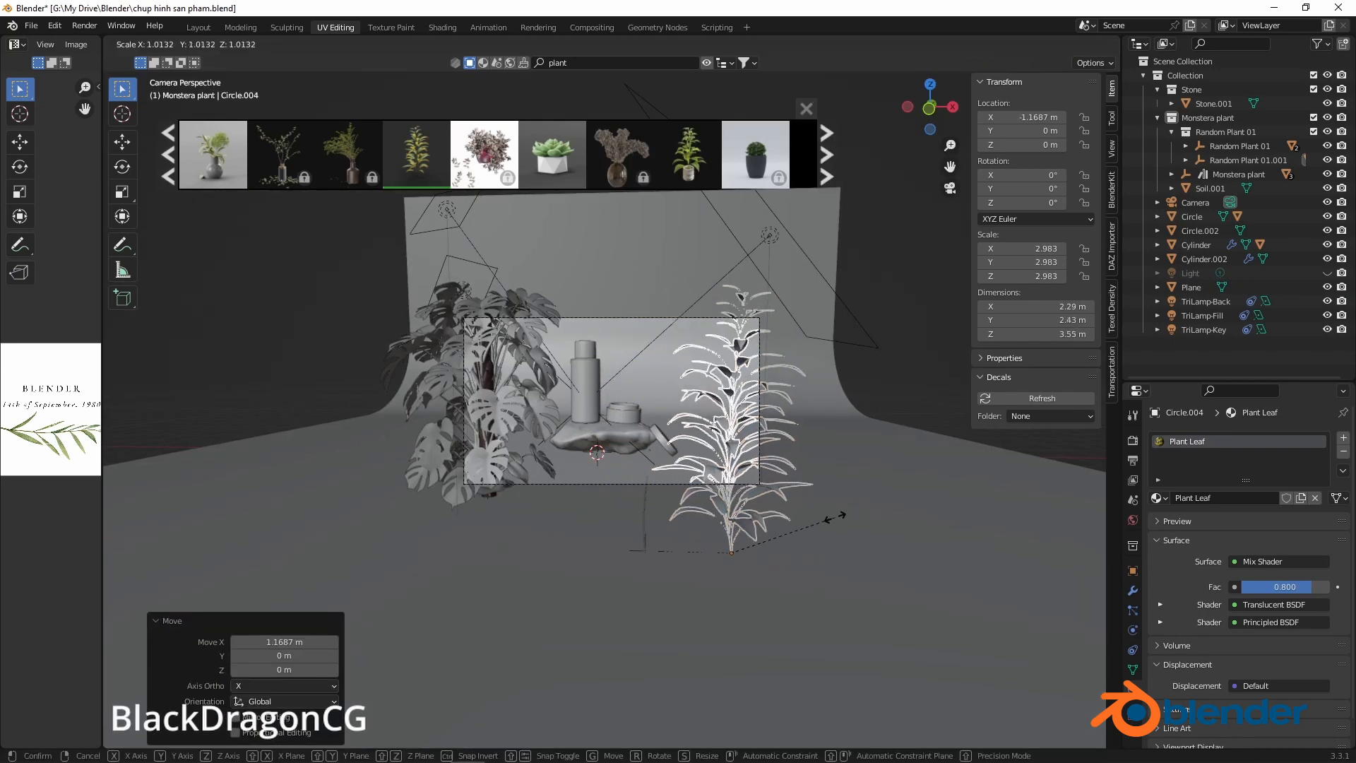
{"action": "left_click", "coordinate": [843, 519]}
{"action": "key", "text": "g"}
{"action": "key", "text": "x"}
{"action": "left_click", "coordinate": [851, 524]}
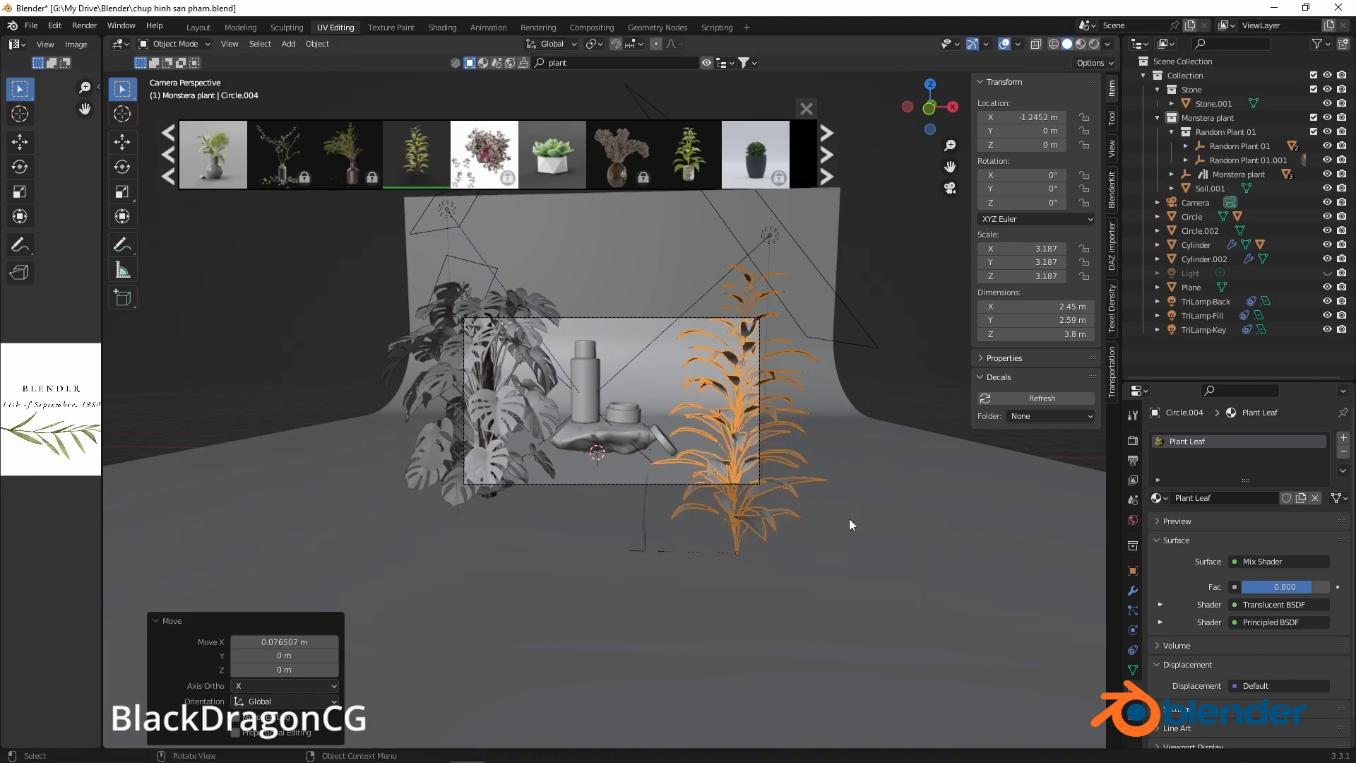
Enable depth of field on the camera and pick the bottle (Cylinder.002) as its focus object
{"action": "scroll", "coordinate": [784, 488], "scroll_direction": "up", "scroll_amount": 1}
{"action": "middle_click_drag", "start_coordinate": [695, 394], "coordinate": [682, 396]}
{"action": "scroll", "coordinate": [682, 395], "scroll_direction": "down", "scroll_amount": 5}
{"action": "left_click", "coordinate": [572, 432]}
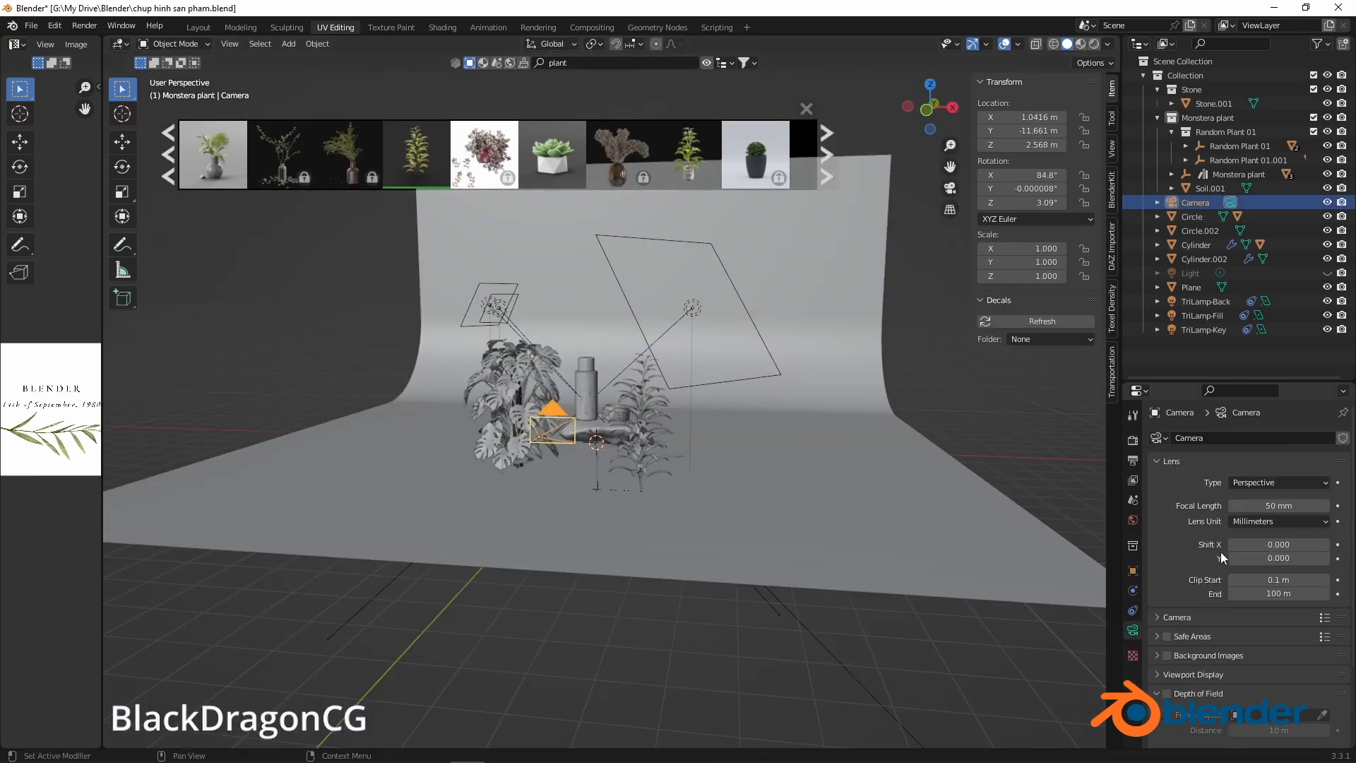
{"action": "scroll", "coordinate": [1228, 605], "scroll_direction": "down", "scroll_amount": 2}
{"action": "left_click", "coordinate": [1202, 640]}
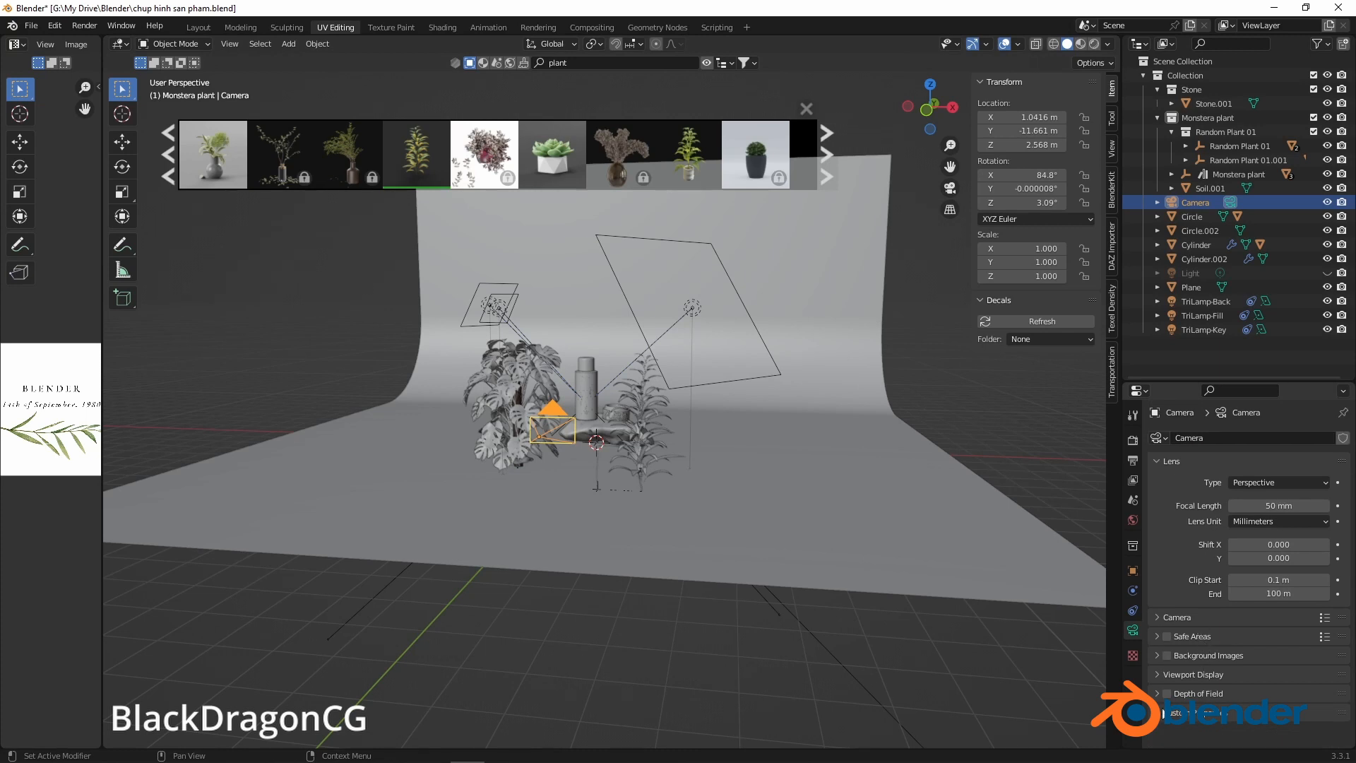
{"action": "left_click", "coordinate": [1167, 694]}
{"action": "left_click", "coordinate": [1158, 696]}
{"action": "scroll", "coordinate": [1265, 705], "scroll_direction": "down", "scroll_amount": 1}
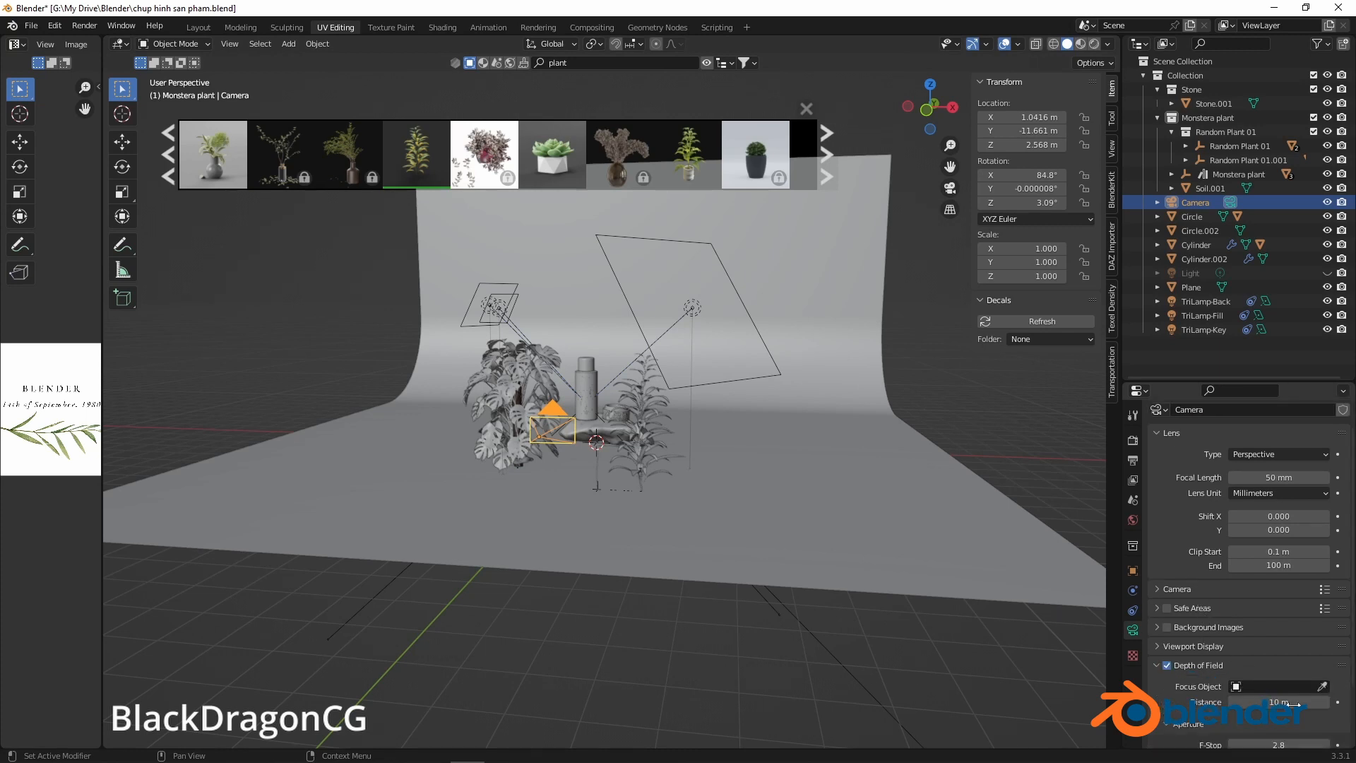
{"action": "left_click", "coordinate": [591, 387]}
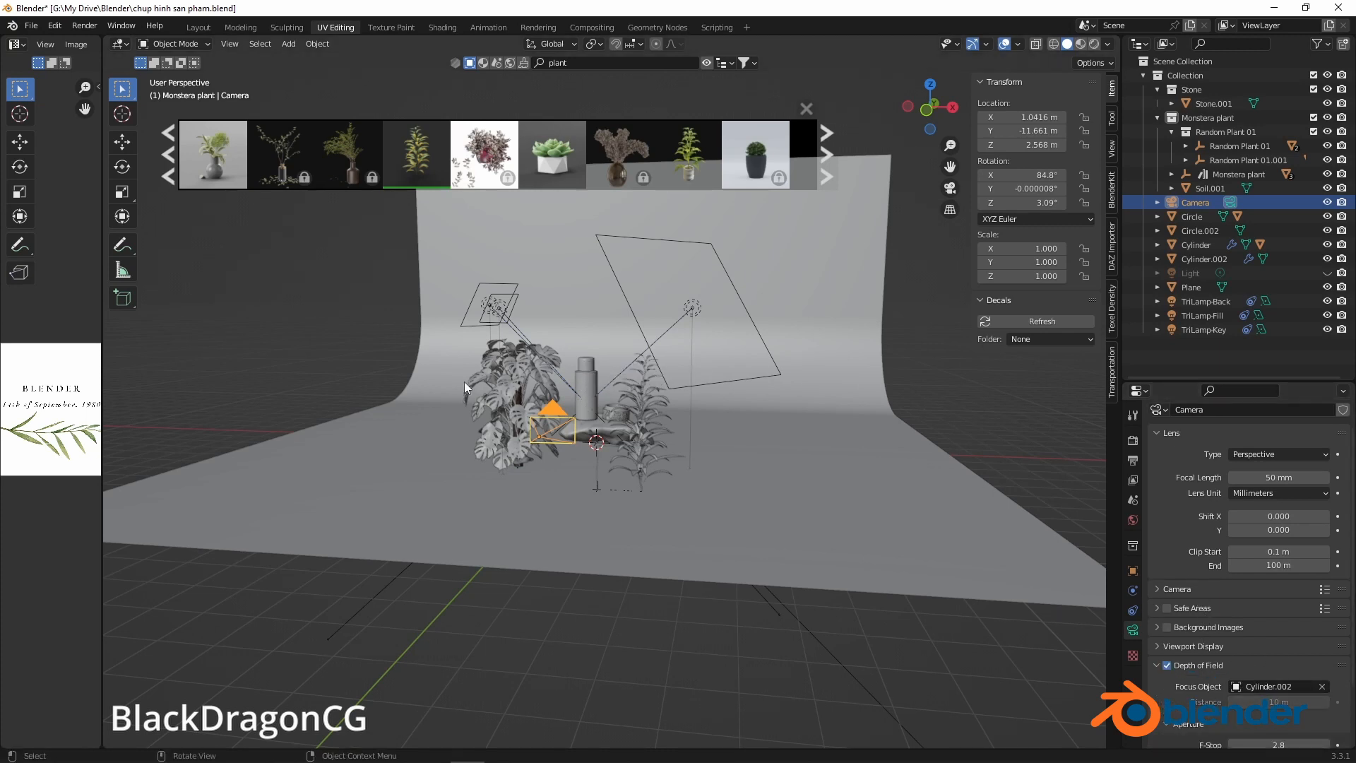
Preview the camera view in rendered shading and set the camera's F-Stop to 1.8
{"action": "key", "text": "KP_0"}
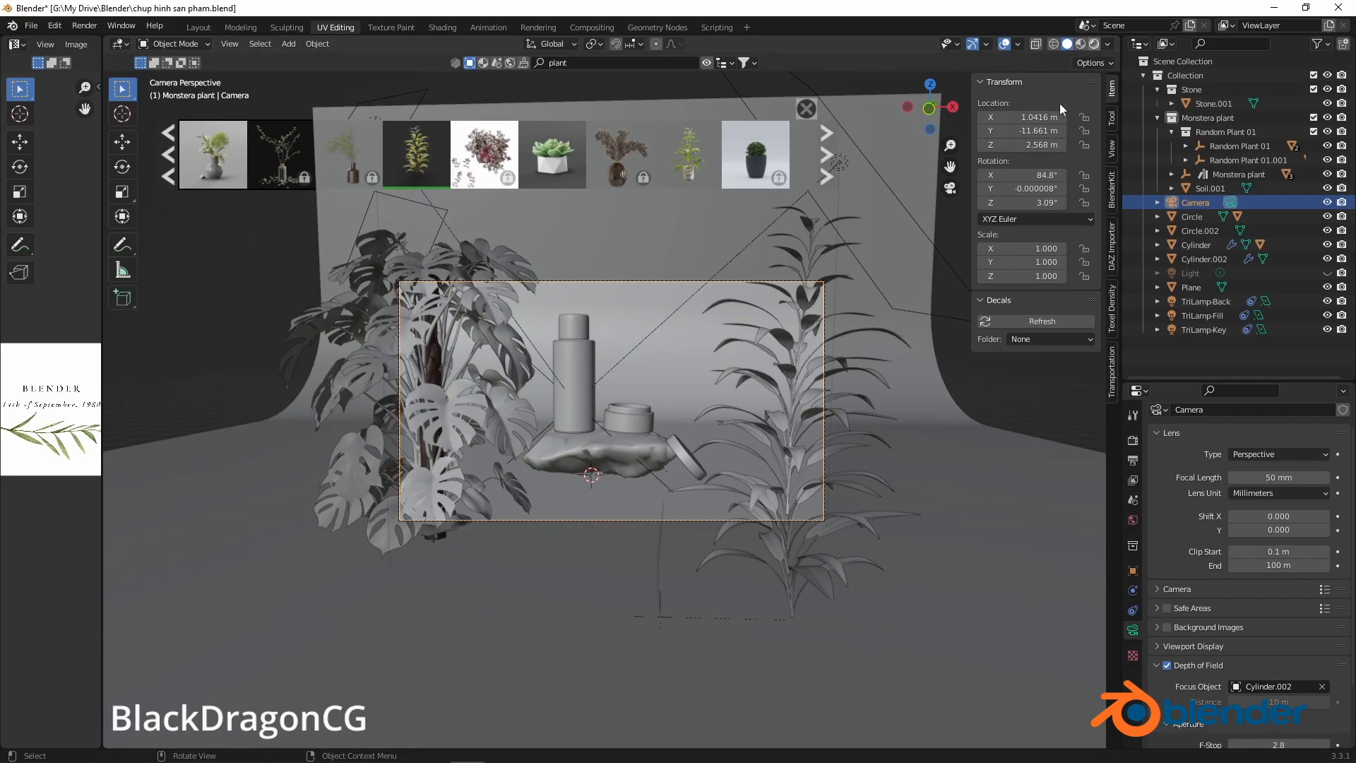
{"action": "left_click", "coordinate": [1095, 43]}
{"action": "scroll", "coordinate": [565, 436], "scroll_direction": "up", "scroll_amount": 5}
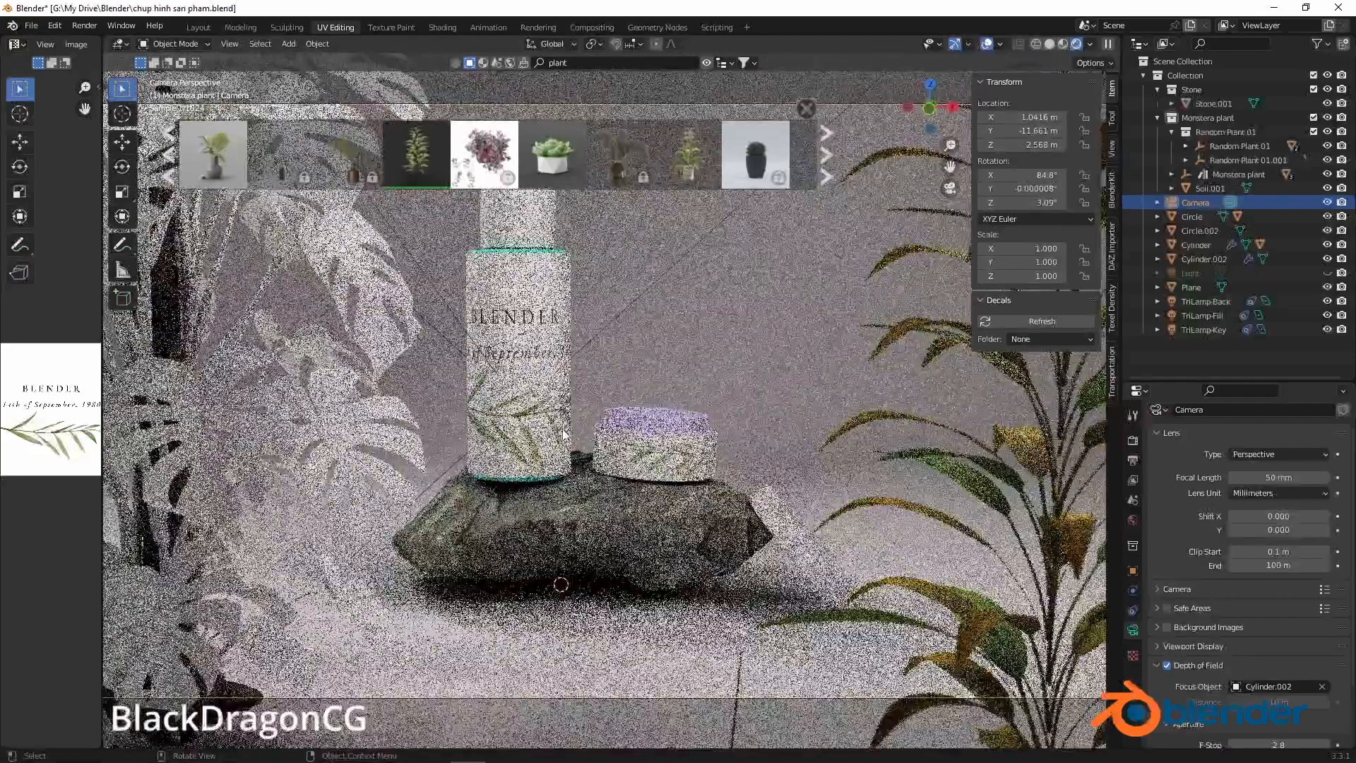
{"action": "scroll", "coordinate": [1270, 668], "scroll_direction": "down", "scroll_amount": 4}
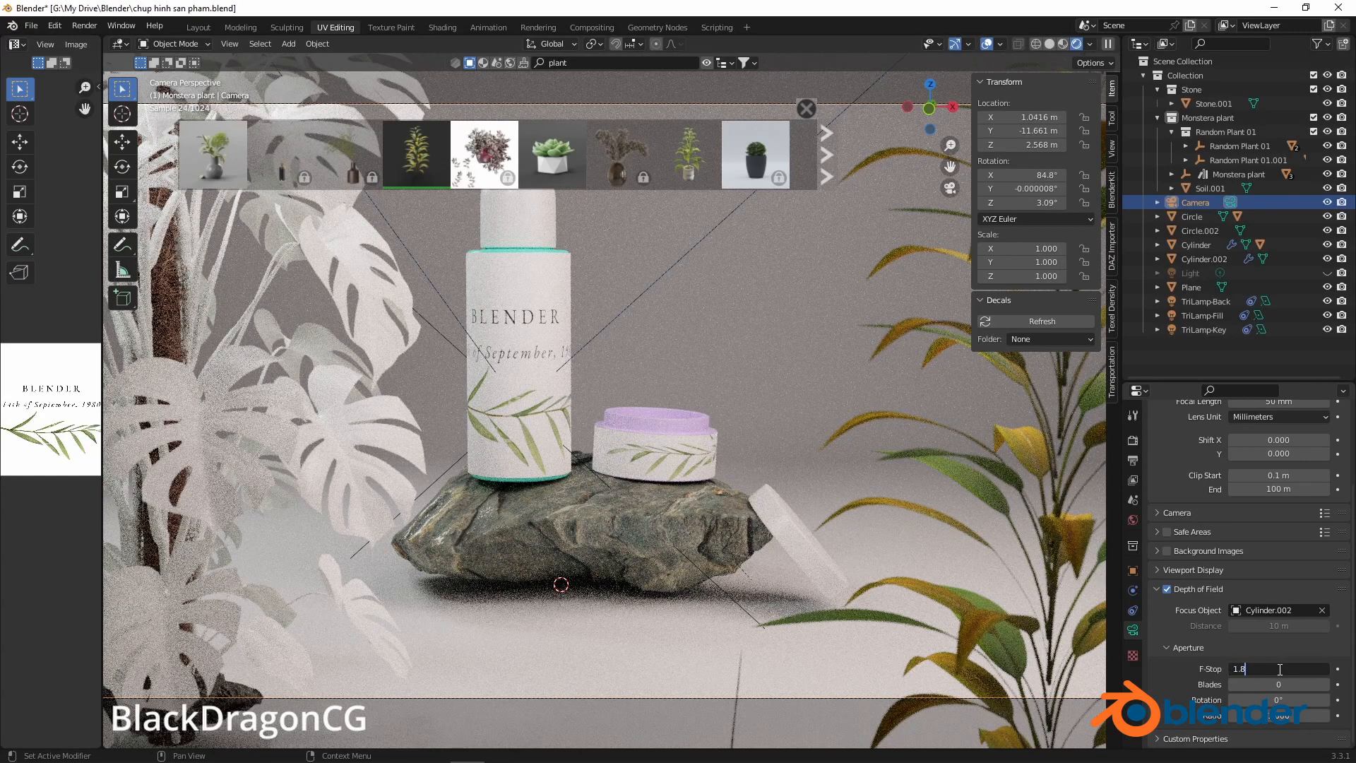
{"action": "key", "text": "Return"}
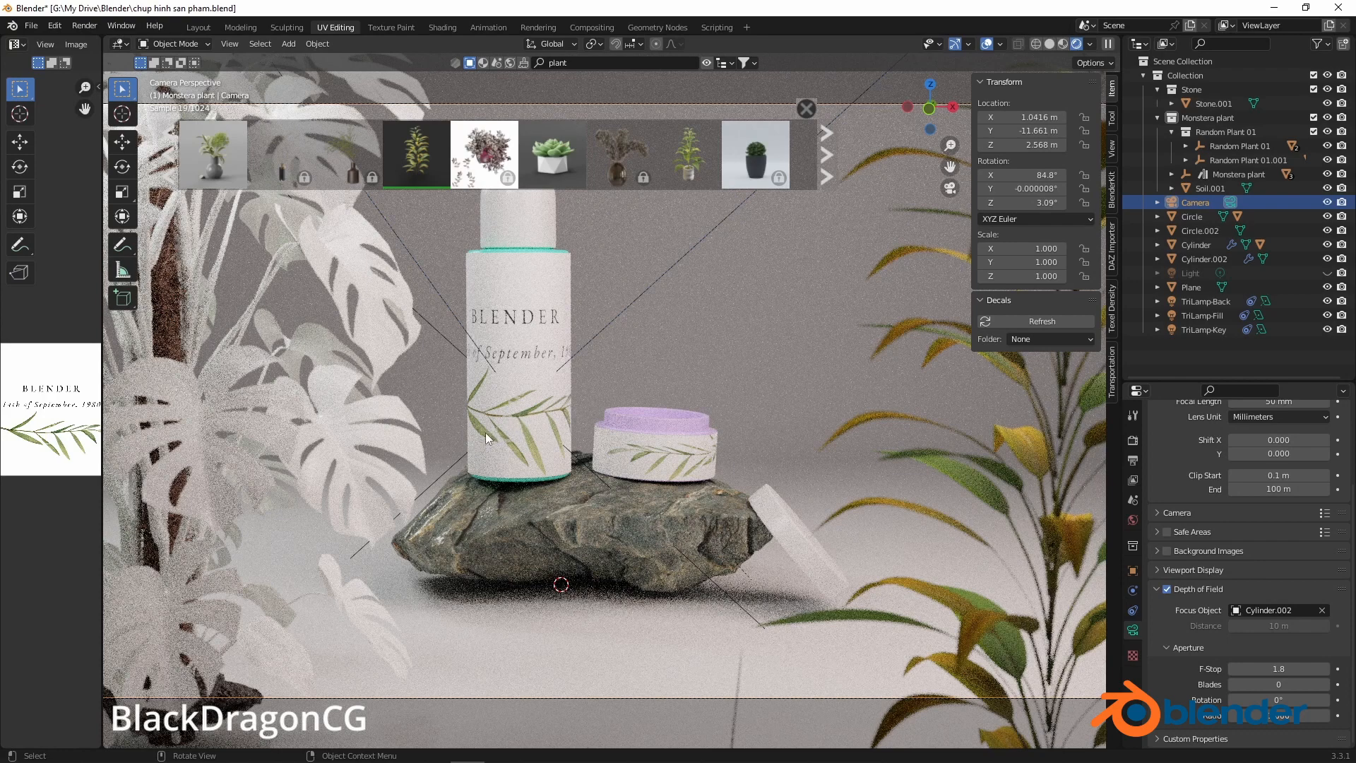
{"action": "scroll", "coordinate": [485, 433], "scroll_direction": "down", "scroll_amount": 1}
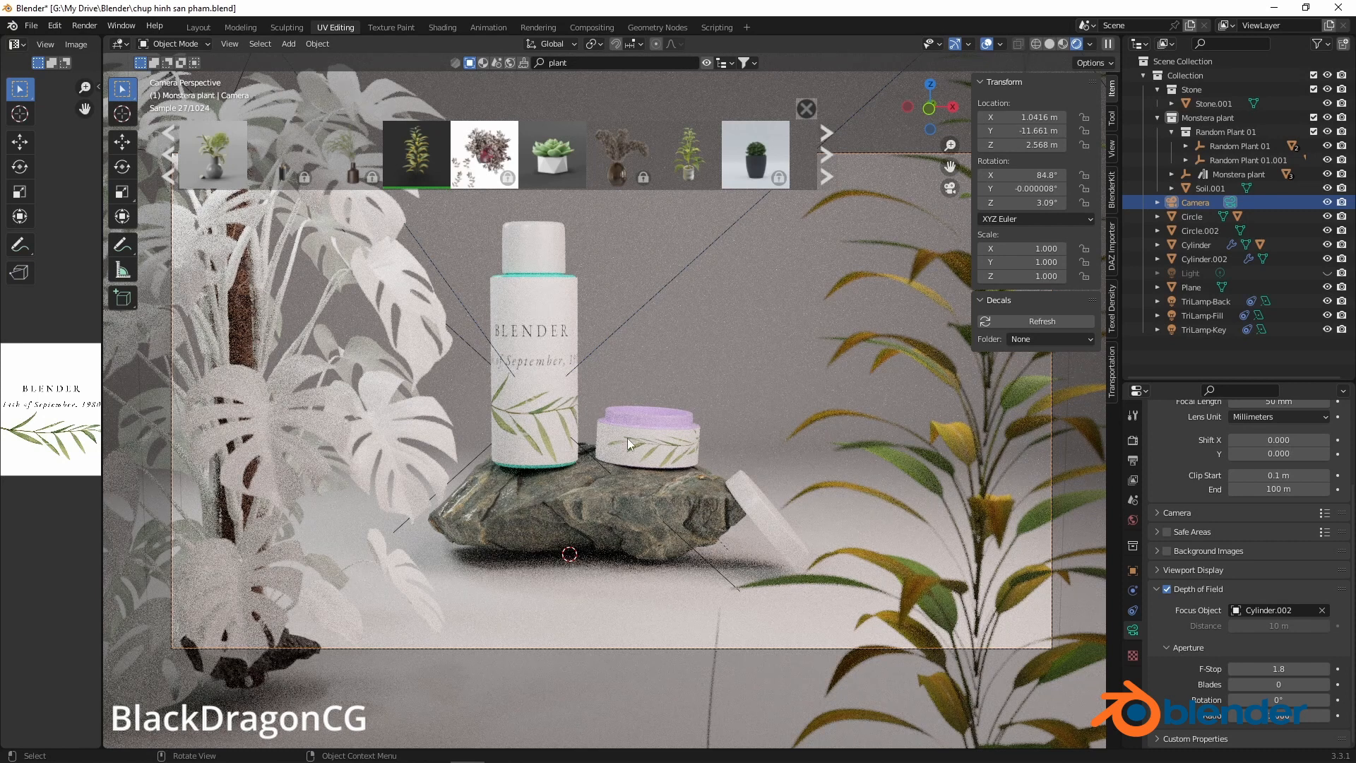
Set the camera's F-Stop to 1.2 and its focal length to 85 mm
{"action": "left_click", "coordinate": [830, 167]}
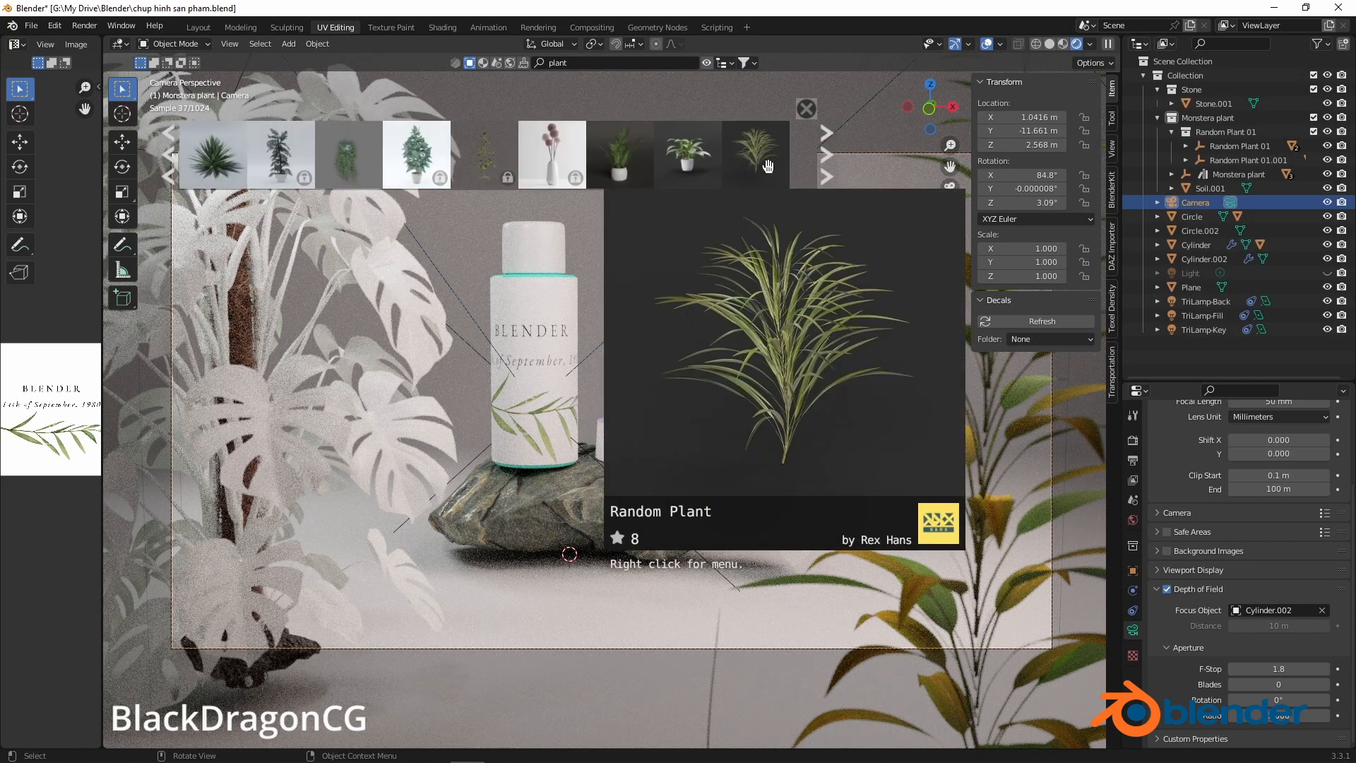
{"action": "left_click", "coordinate": [1287, 670]}
{"action": "type", "text": "1.2"}
{"action": "key", "text": "Return"}
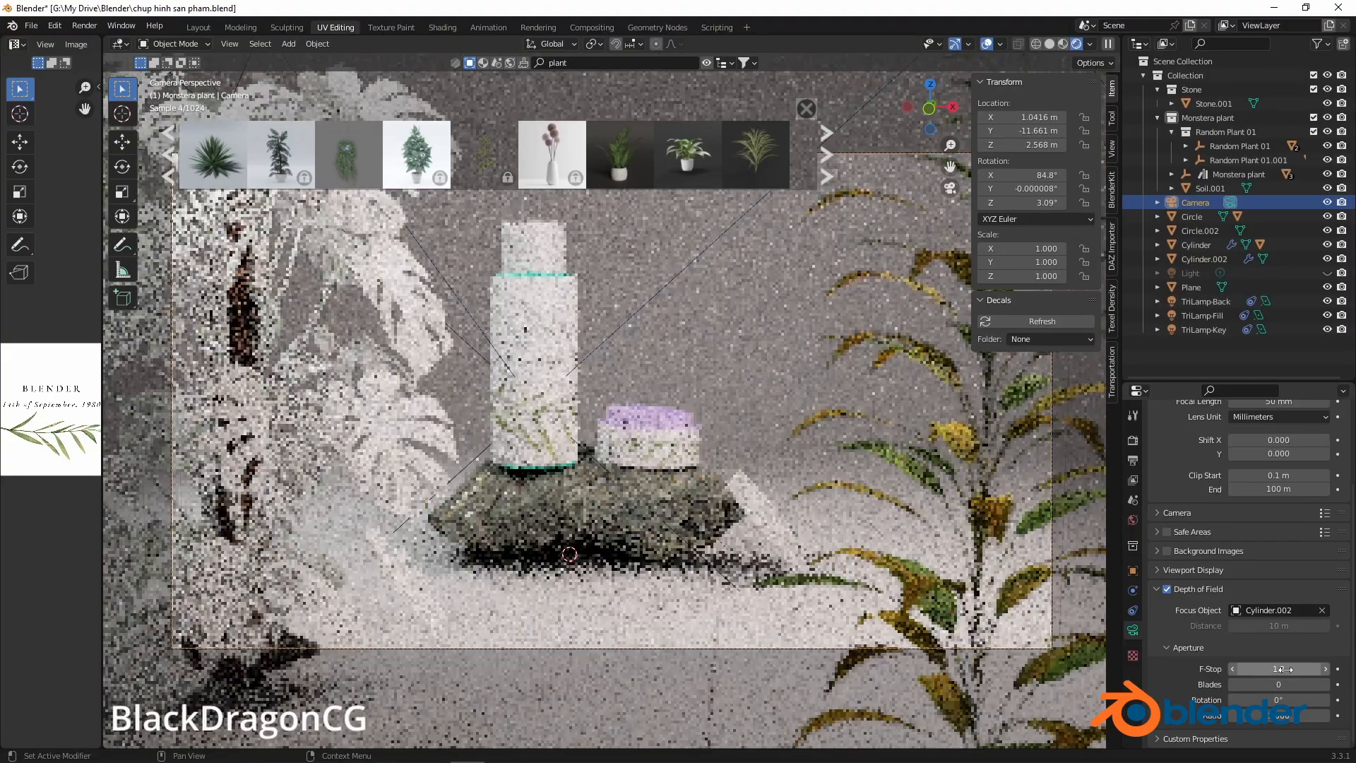
{"action": "scroll", "coordinate": [1286, 537], "scroll_direction": "up", "scroll_amount": 2}
{"action": "left_click", "coordinate": [1285, 458]}
{"action": "type", "text": "85"}
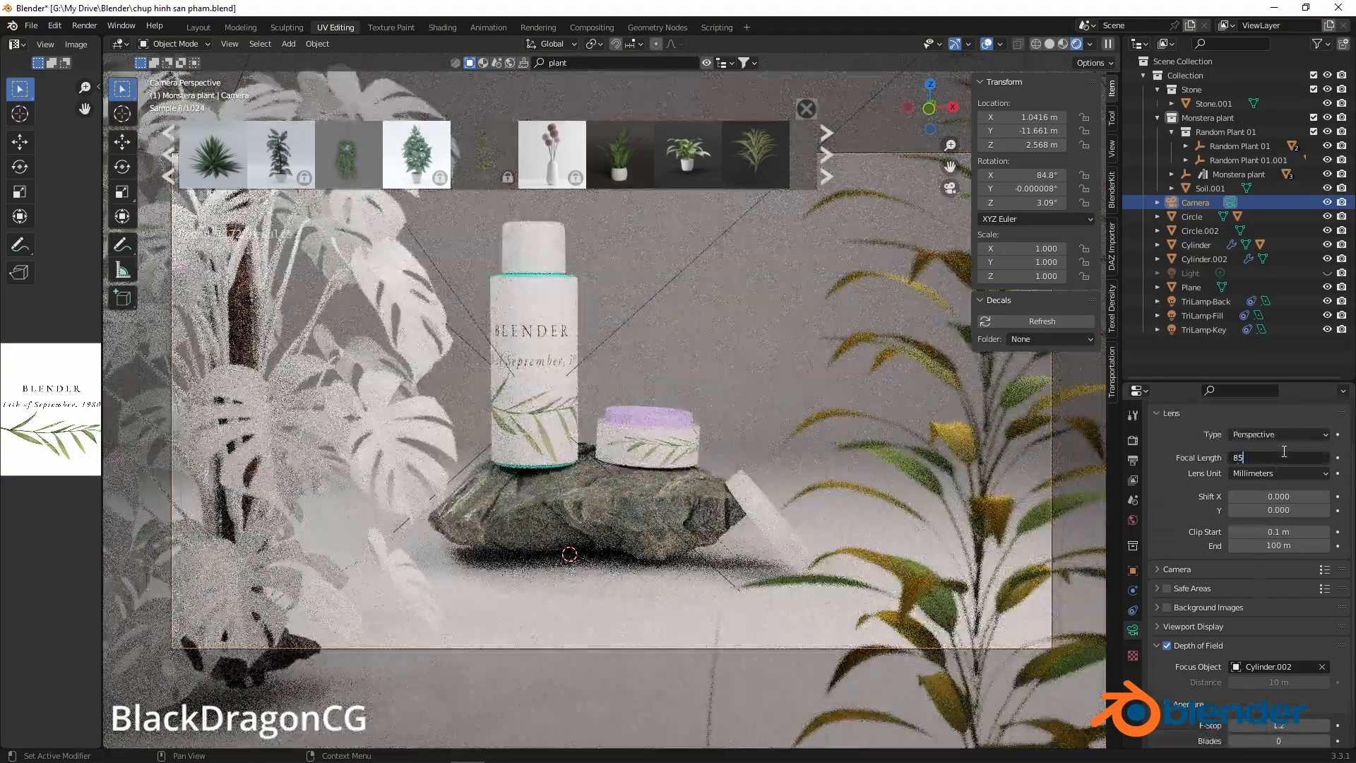
{"action": "key", "text": "Return"}
Move the camera back about 1.27 m along Y and raise it about 0.64 m along Z
{"action": "scroll", "coordinate": [701, 549], "scroll_direction": "down", "scroll_amount": 5}
{"action": "middle_click_drag", "start_coordinate": [701, 549], "coordinate": [329, 537]}
{"action": "key", "text": "g"}
{"action": "key", "text": "y"}
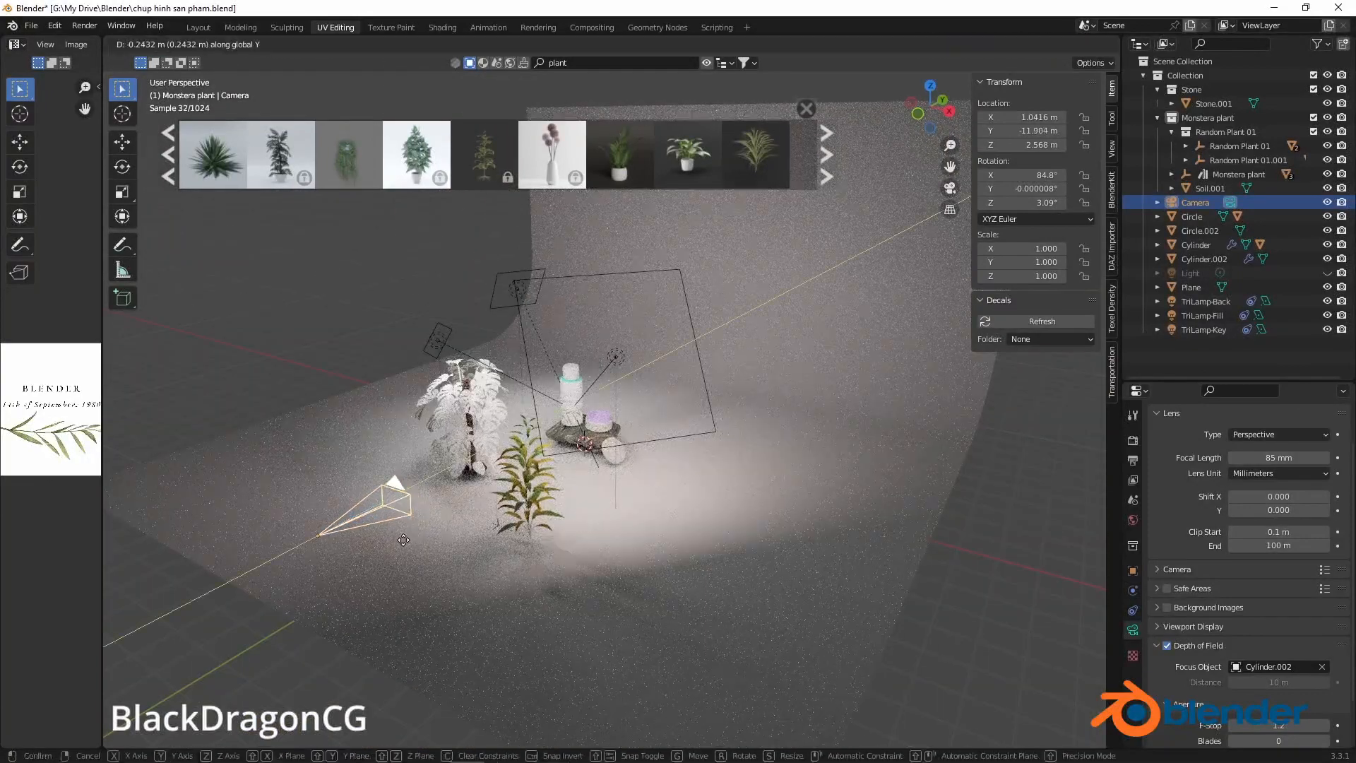
{"action": "left_click", "coordinate": [363, 558]}
{"action": "key", "text": "KP_0"}
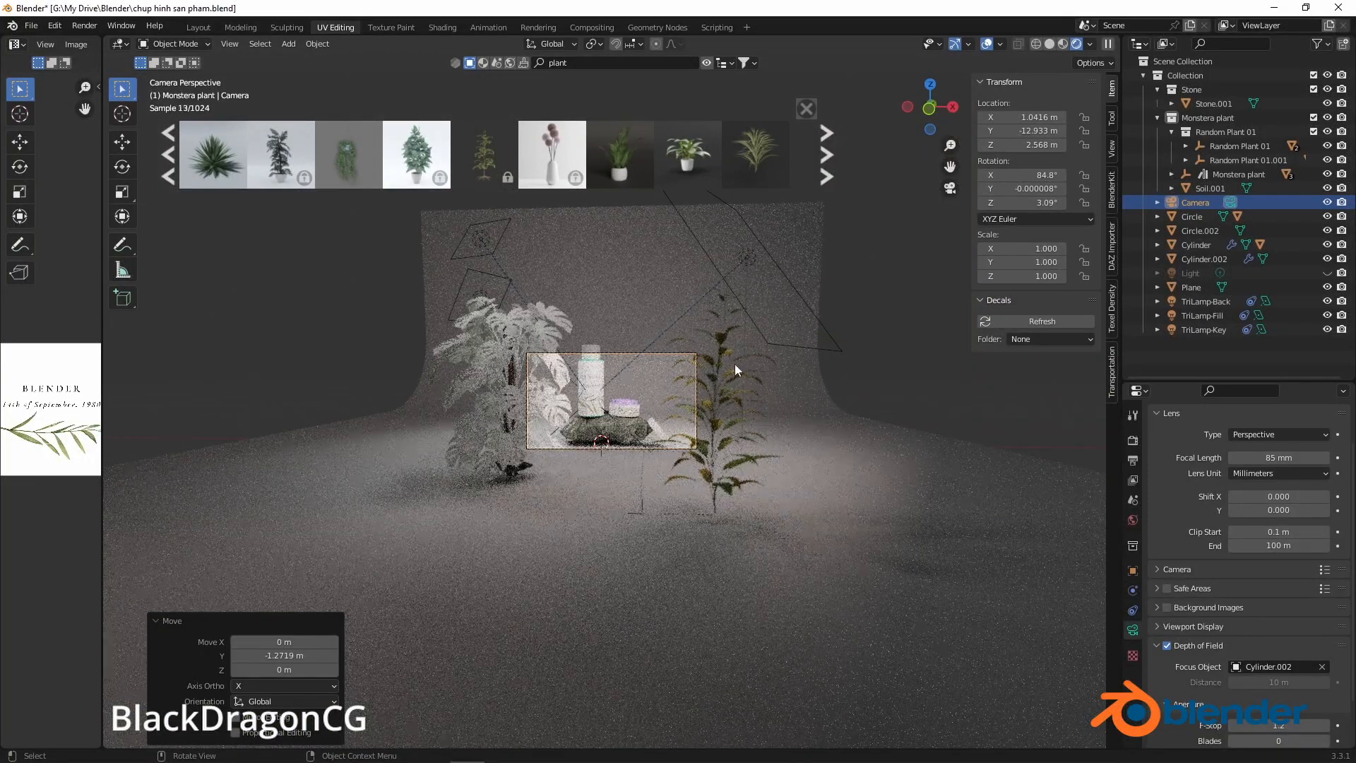
{"action": "scroll", "coordinate": [699, 384], "scroll_direction": "up", "scroll_amount": 5}
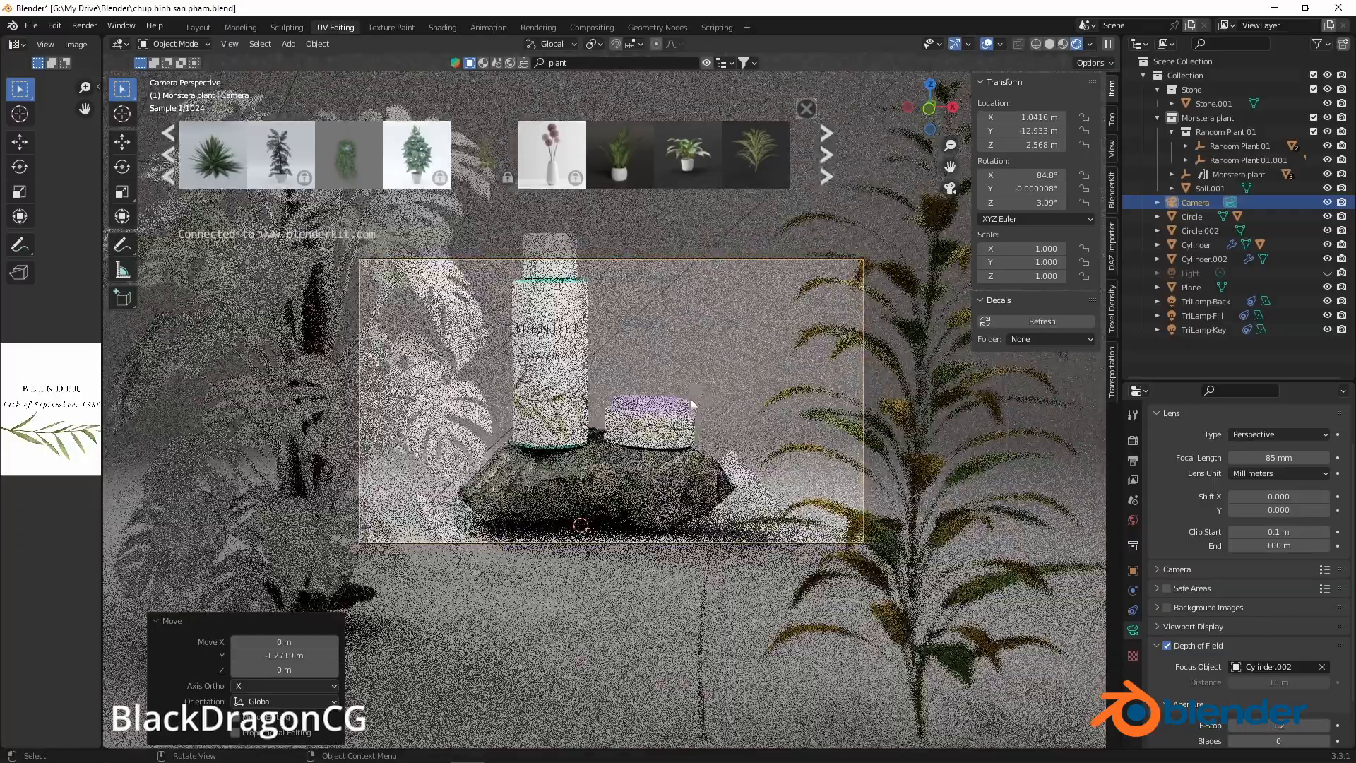
{"action": "key", "text": "g"}
{"action": "key", "text": "z"}
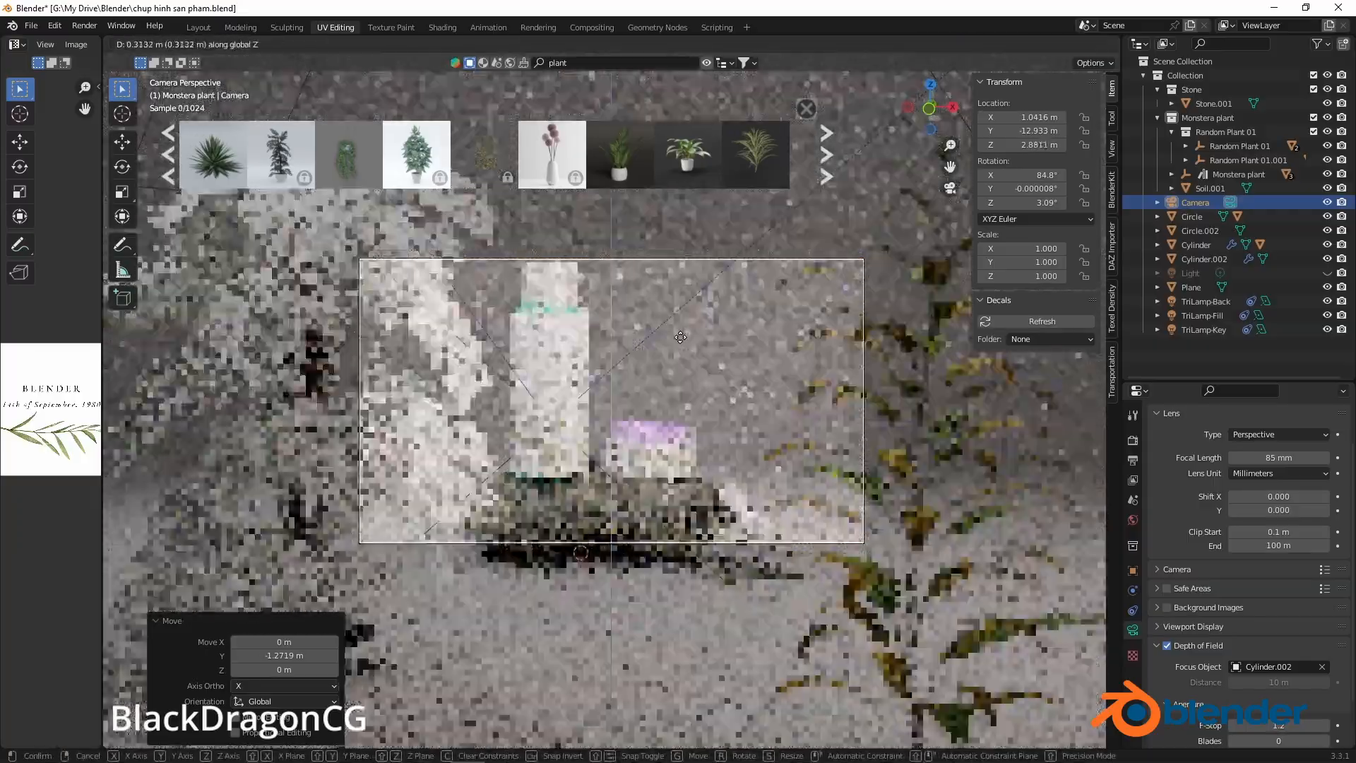
{"action": "left_click", "coordinate": [669, 279]}
Move the camera about 6.57 m further back along Y and check the framing through the camera view
{"action": "scroll", "coordinate": [713, 360], "scroll_direction": "down", "scroll_amount": 5}
{"action": "middle_click_drag", "start_coordinate": [711, 353], "coordinate": [655, 393]}
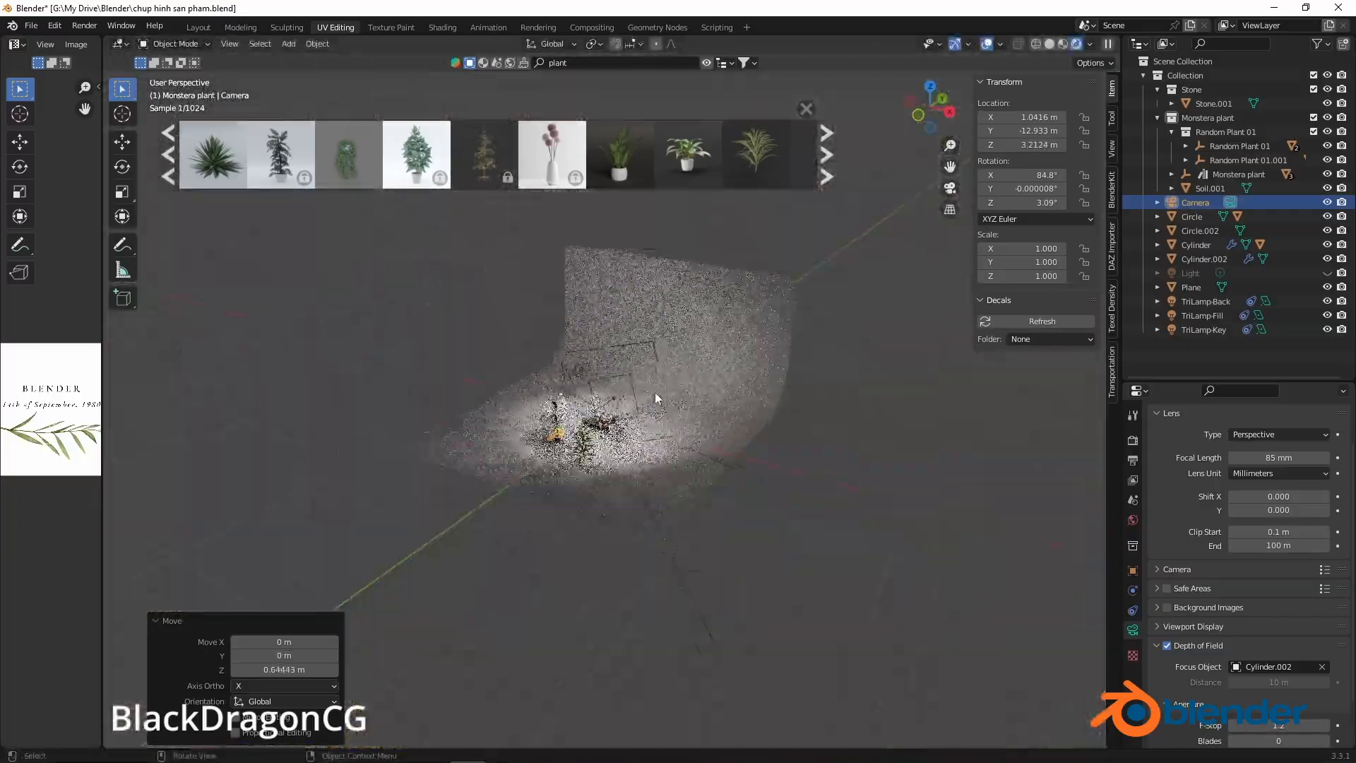
{"action": "key", "text": "g"}
{"action": "key", "text": "y"}
{"action": "left_click", "coordinate": [712, 375]}
{"action": "key", "text": "KP_0"}
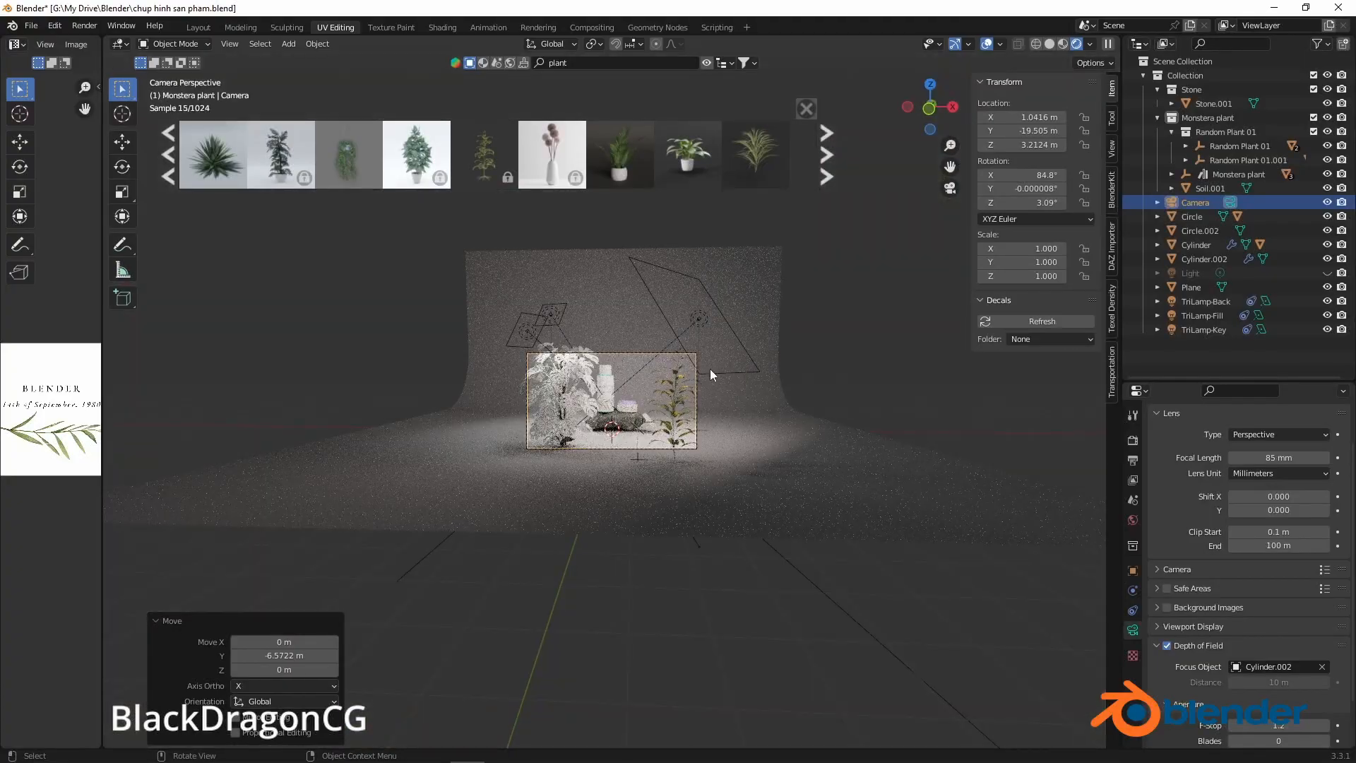
{"action": "scroll", "coordinate": [712, 374], "scroll_direction": "up", "scroll_amount": 6}
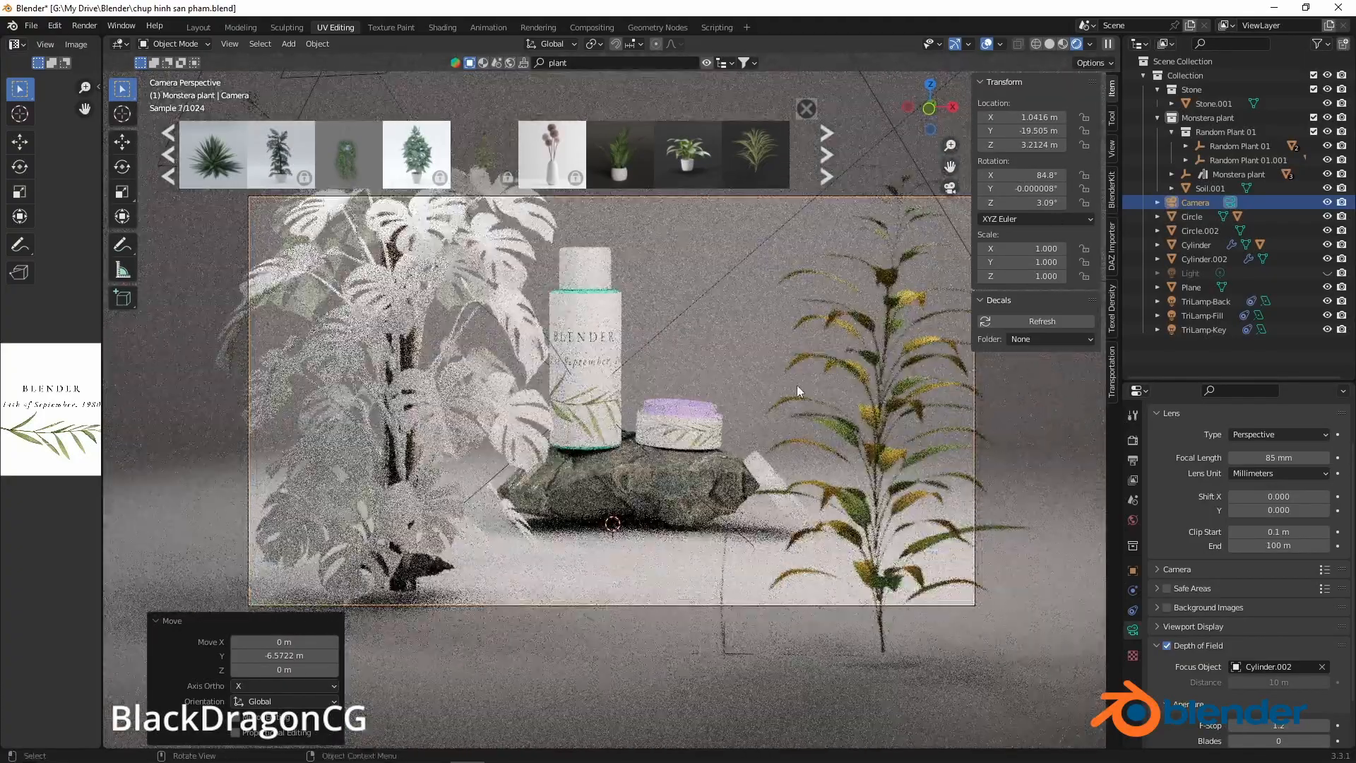
Bring the camera closer to the products along Y in two moves of about 0.77 m and 0.45 m
{"action": "key", "text": "KP_0"}
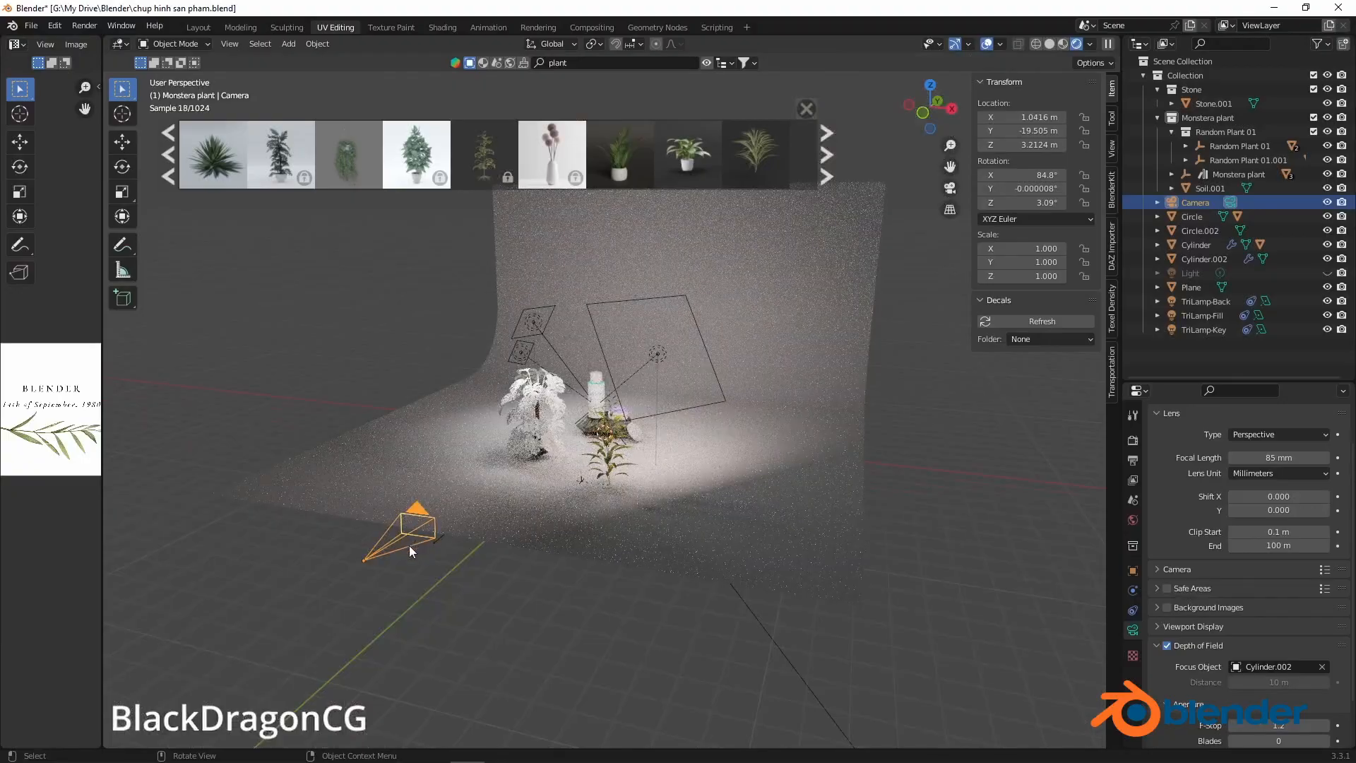
{"action": "key", "text": "g"}
{"action": "key", "text": "y"}
{"action": "left_click", "coordinate": [399, 533]}
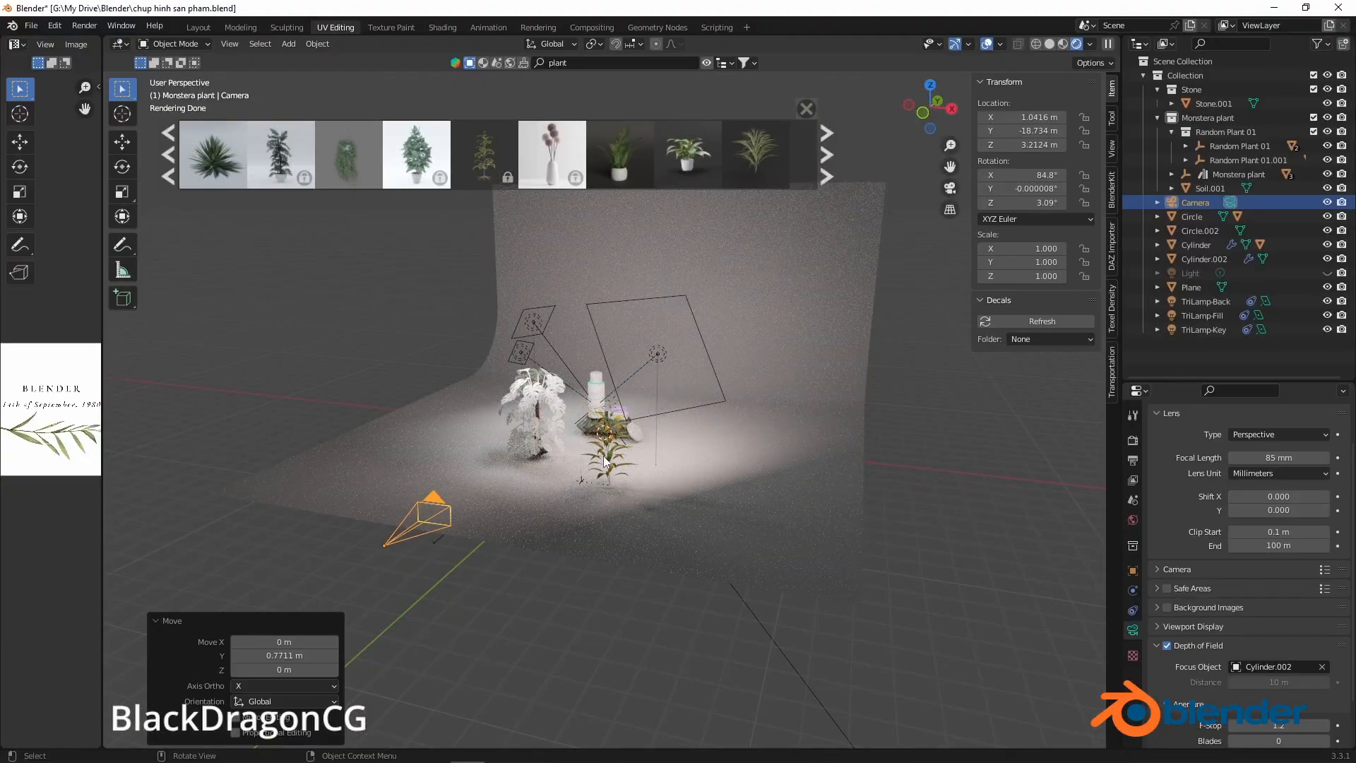
{"action": "key", "text": "KP_0"}
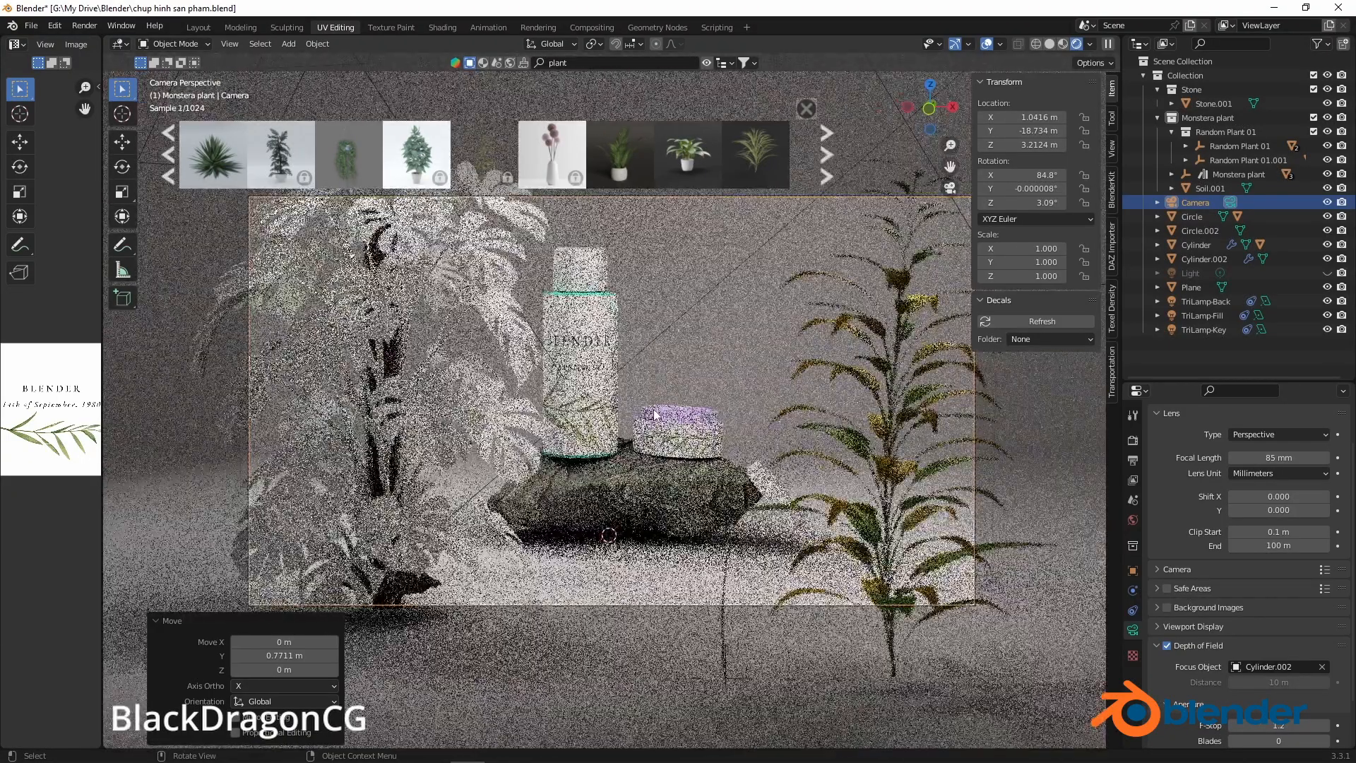
{"action": "key", "text": "KP_0"}
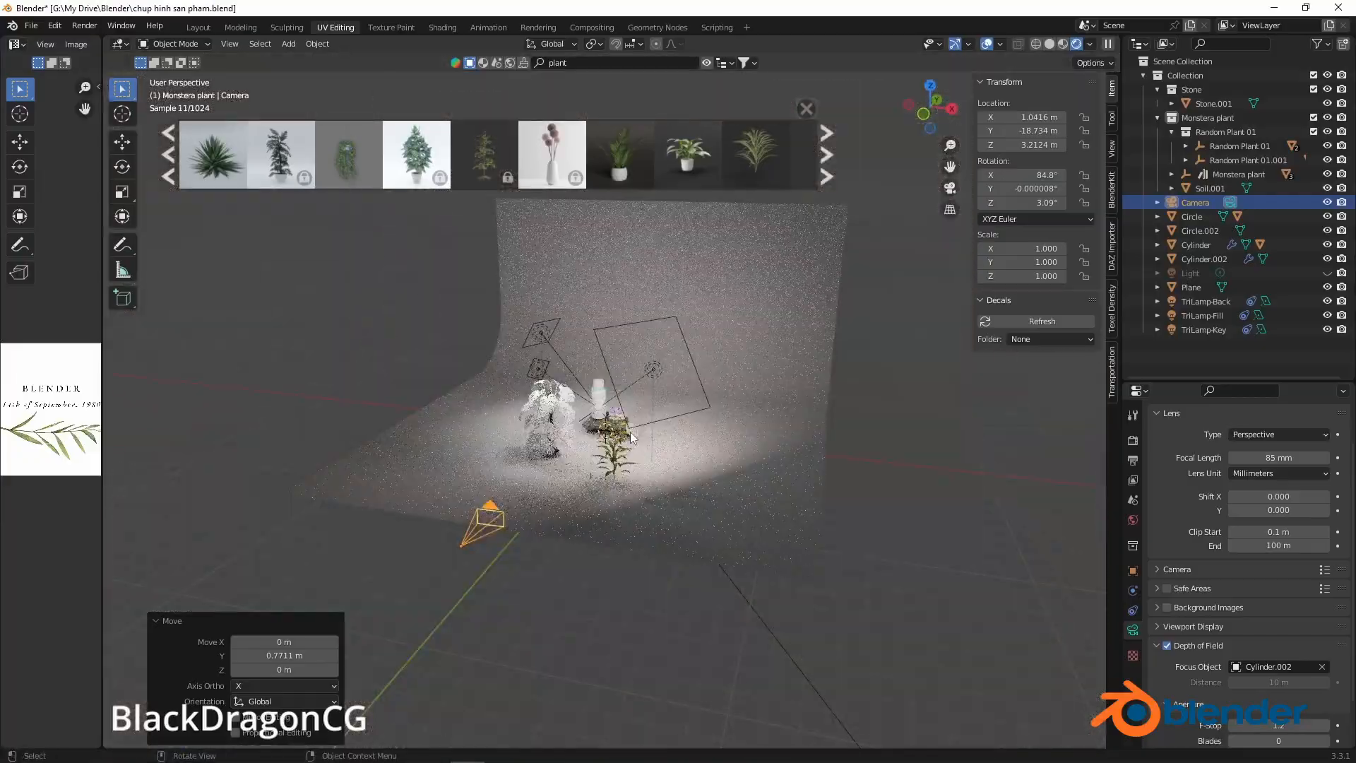
{"action": "key", "text": "g"}
{"action": "key", "text": "y"}
{"action": "left_click", "coordinate": [635, 426]}
{"action": "key", "text": "KP_0"}
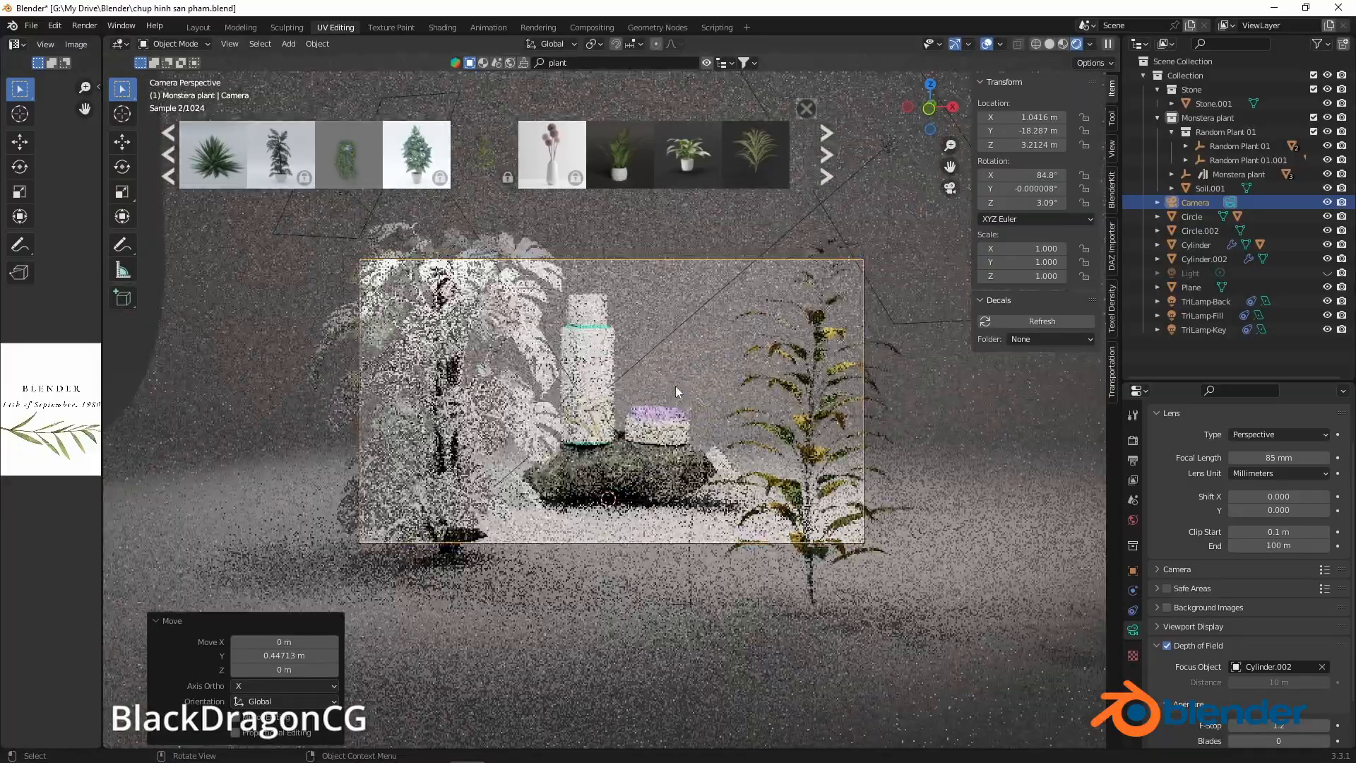
Tighten the framing by moving the camera forward along Y about 1.22 m and 0.38 m and raising it about 0.12 m
{"action": "scroll", "coordinate": [676, 392], "scroll_direction": "up", "scroll_amount": 2}
{"action": "key", "text": "g"}
{"action": "key", "text": "y"}
{"action": "left_click", "coordinate": [747, 376]}
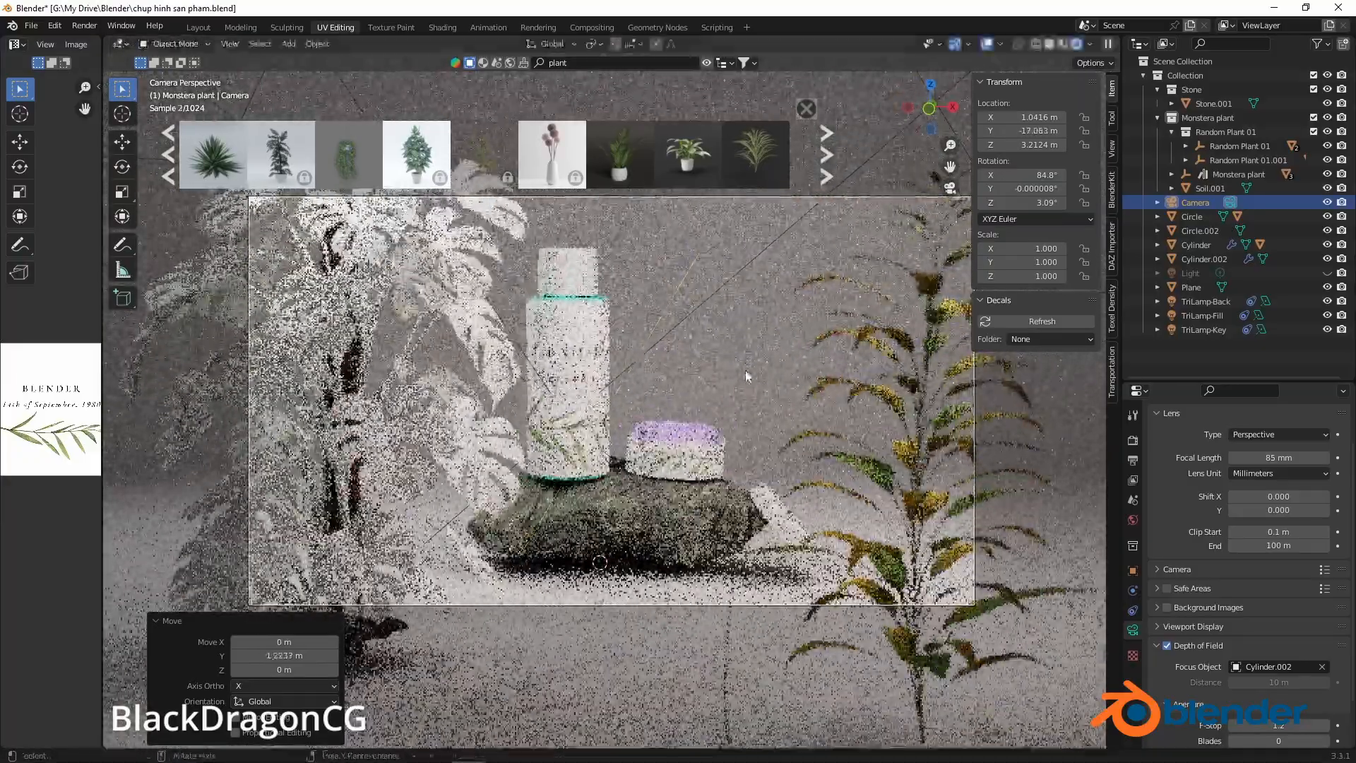
{"action": "key", "text": "g"}
{"action": "key", "text": "z"}
{"action": "left_click", "coordinate": [753, 342]}
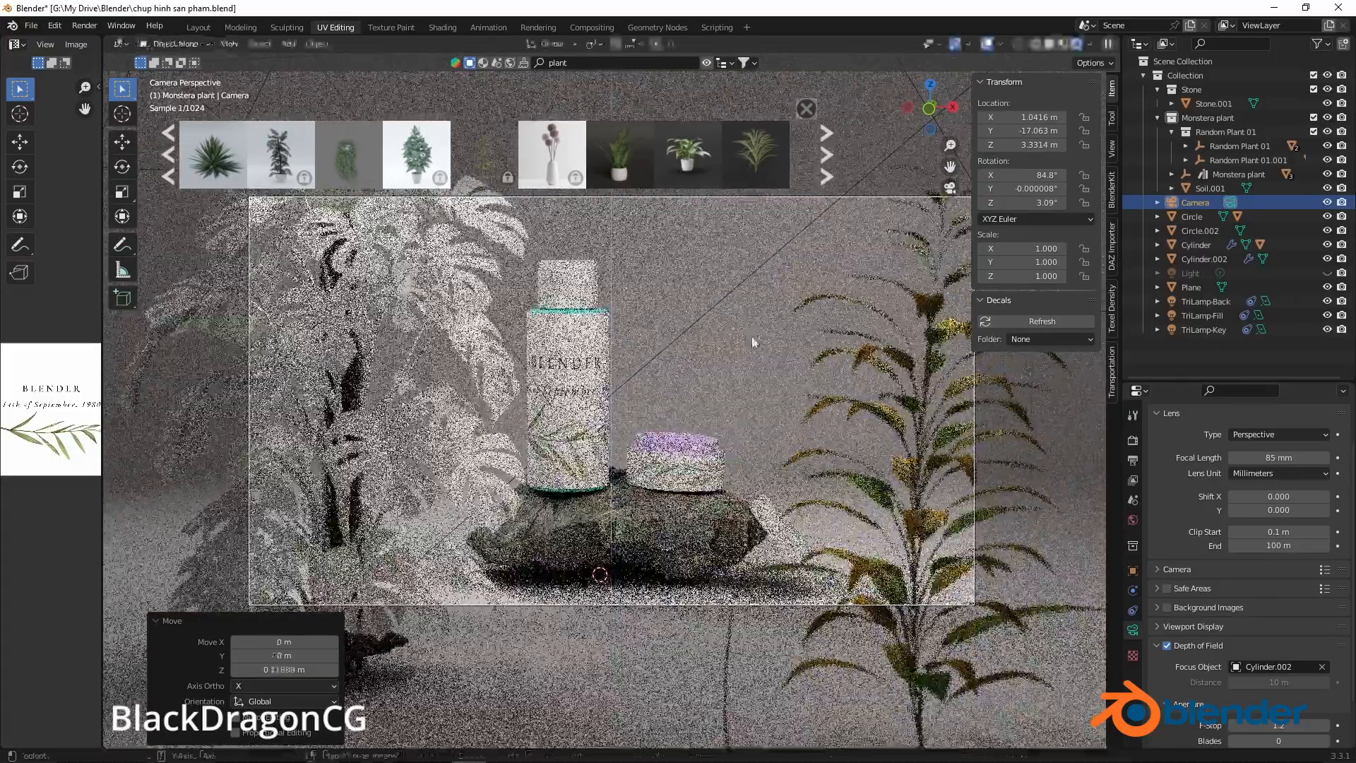
{"action": "key", "text": "g"}
{"action": "key", "text": "y"}
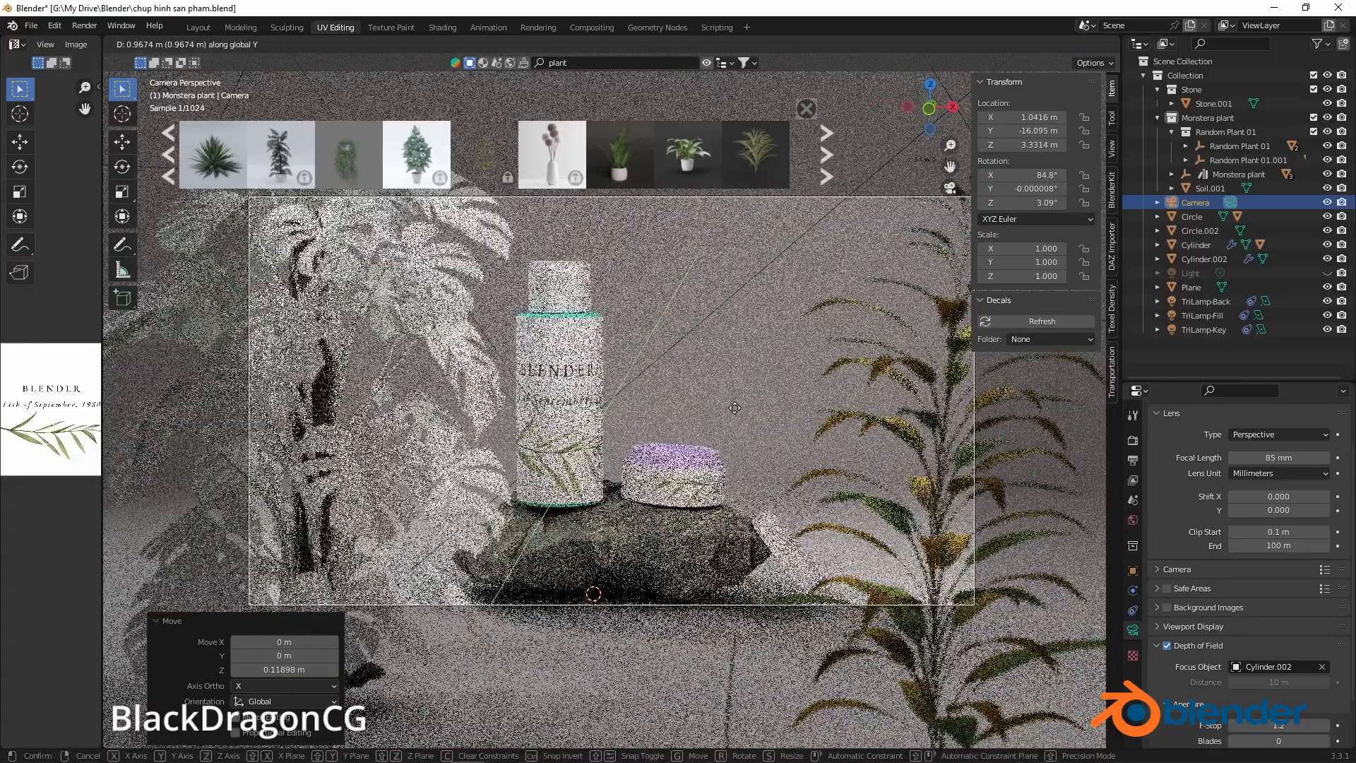
{"action": "left_click", "coordinate": [671, 435]}
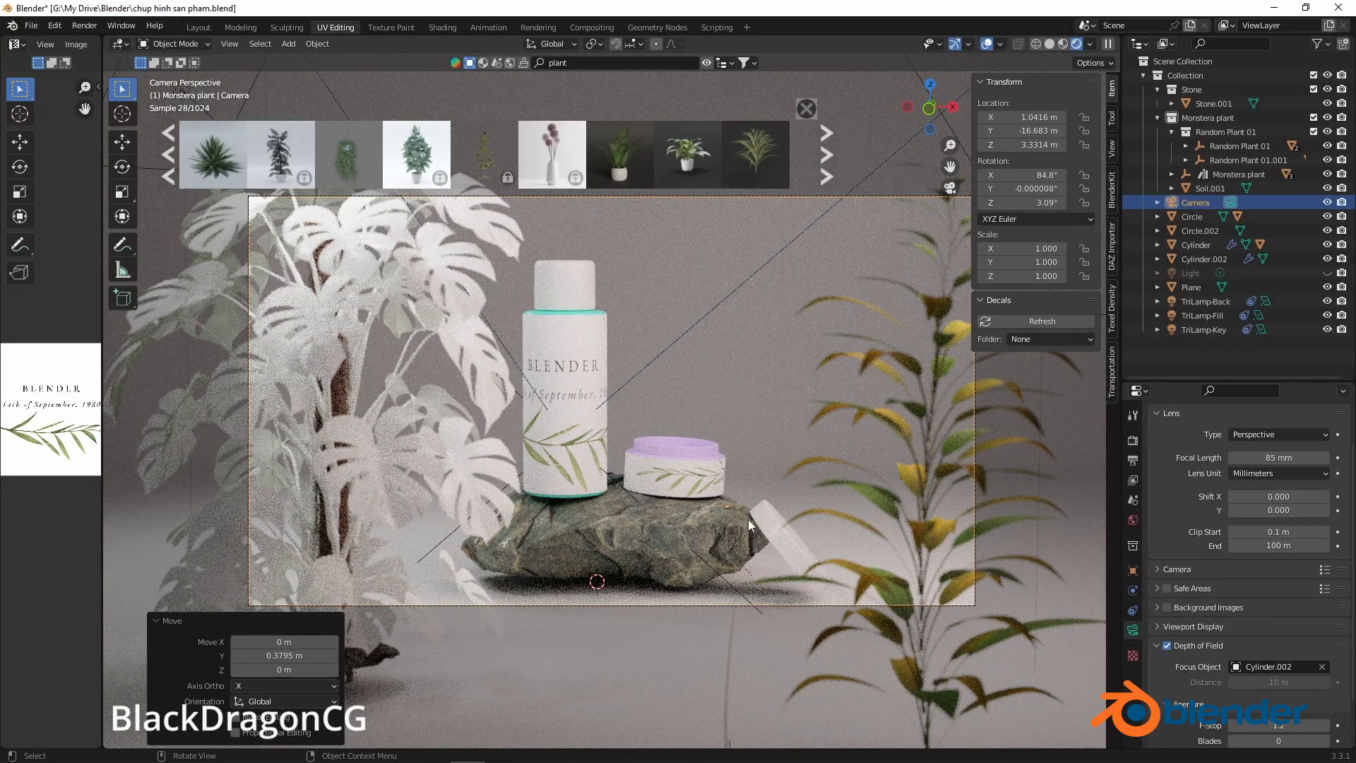
Set the render device to GPU Compute, the render max samples to 1024 and turn on viewport denoising
{"action": "left_click", "coordinate": [1133, 441]}
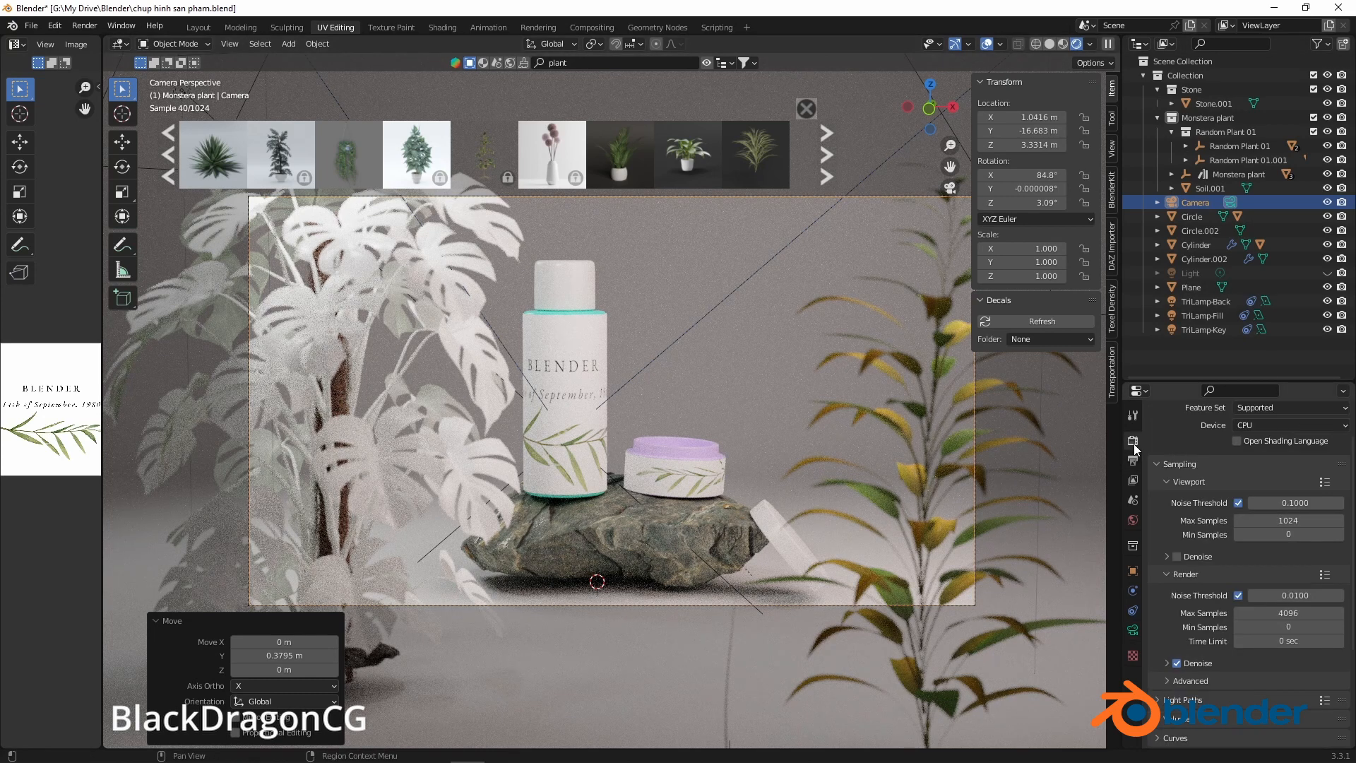
{"action": "left_click", "coordinate": [1275, 425]}
{"action": "left_click", "coordinate": [1265, 450]}
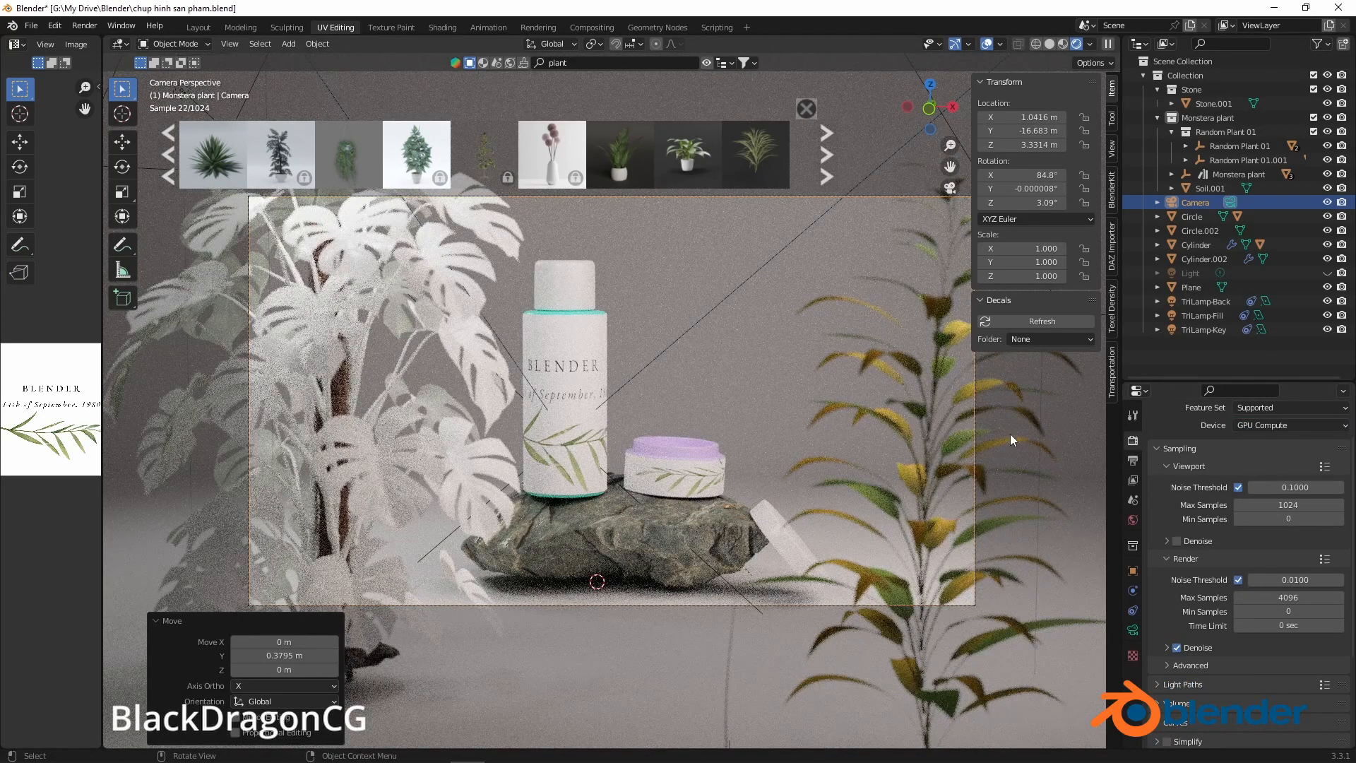
{"action": "left_click", "coordinate": [1294, 597]}
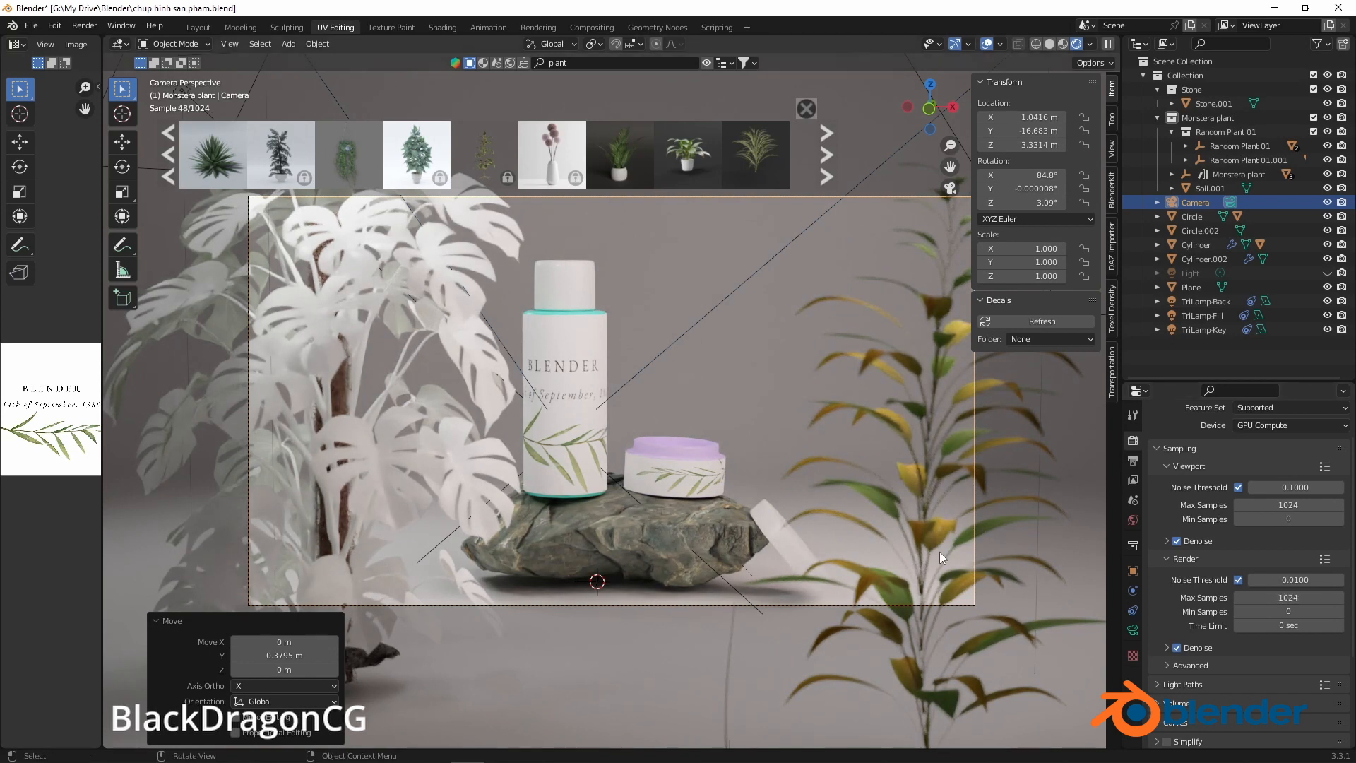
{"action": "left_click", "coordinate": [754, 341]}
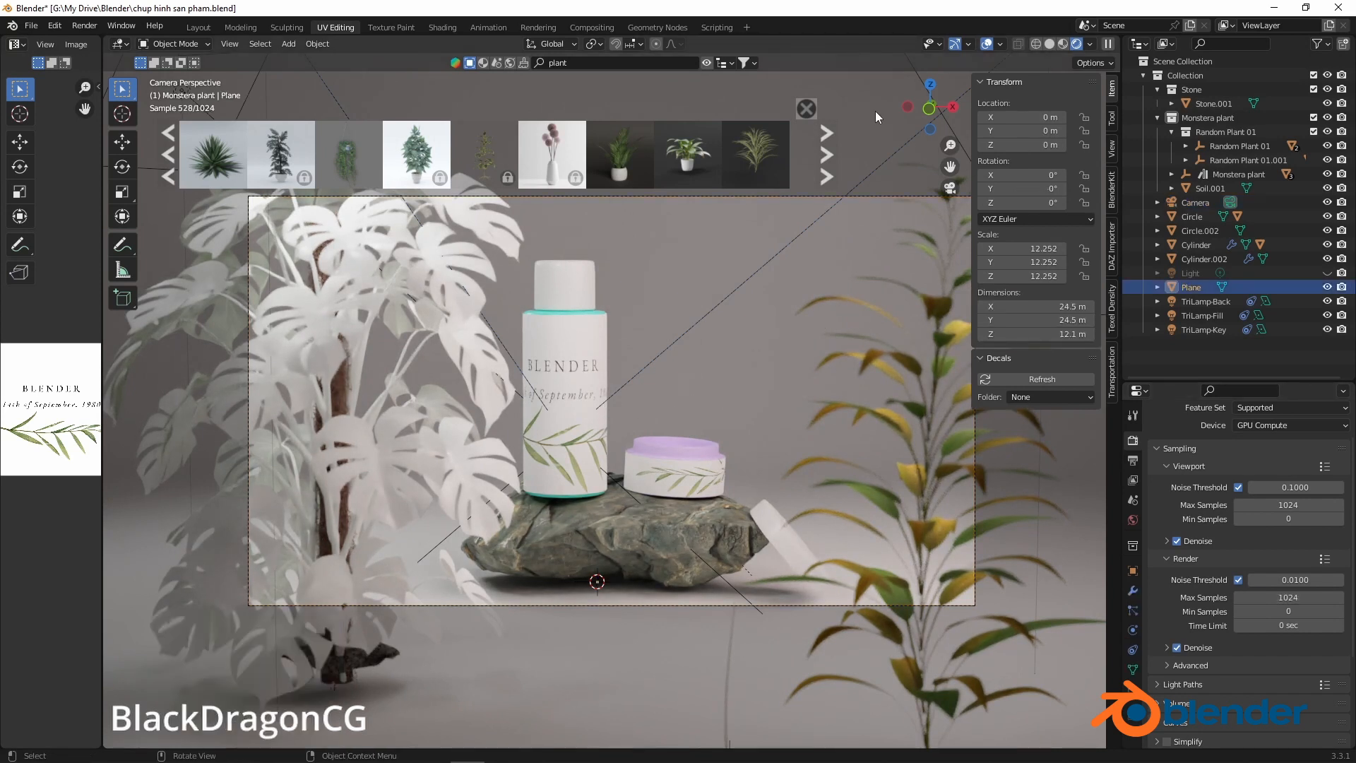
Clear the plant keyword from the asset library search and switch the library to materials
{"action": "scroll", "coordinate": [370, 460], "scroll_direction": "down", "scroll_amount": 2}
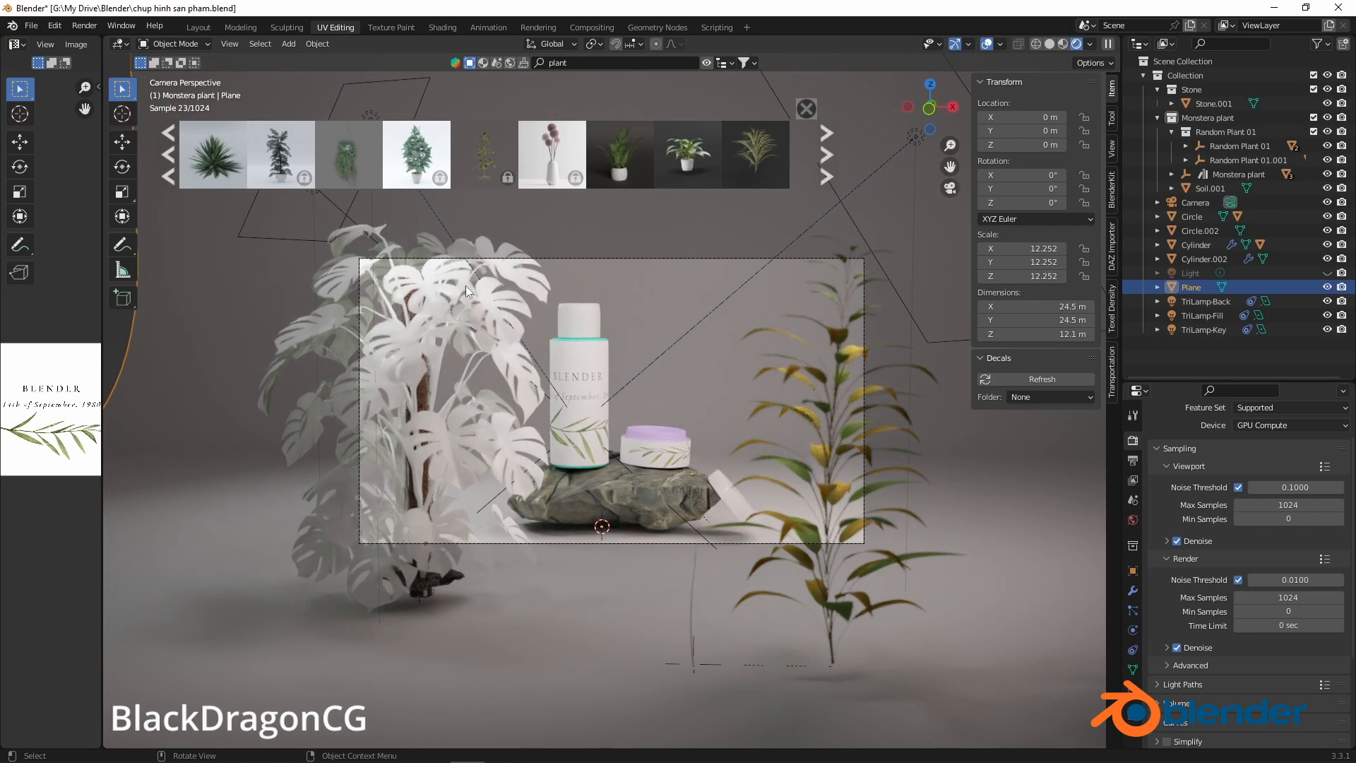
{"action": "left_click", "coordinate": [582, 65]}
{"action": "type", "text": "black"}
{"action": "key", "text": "Return"}
{"action": "left_click", "coordinate": [484, 63]}
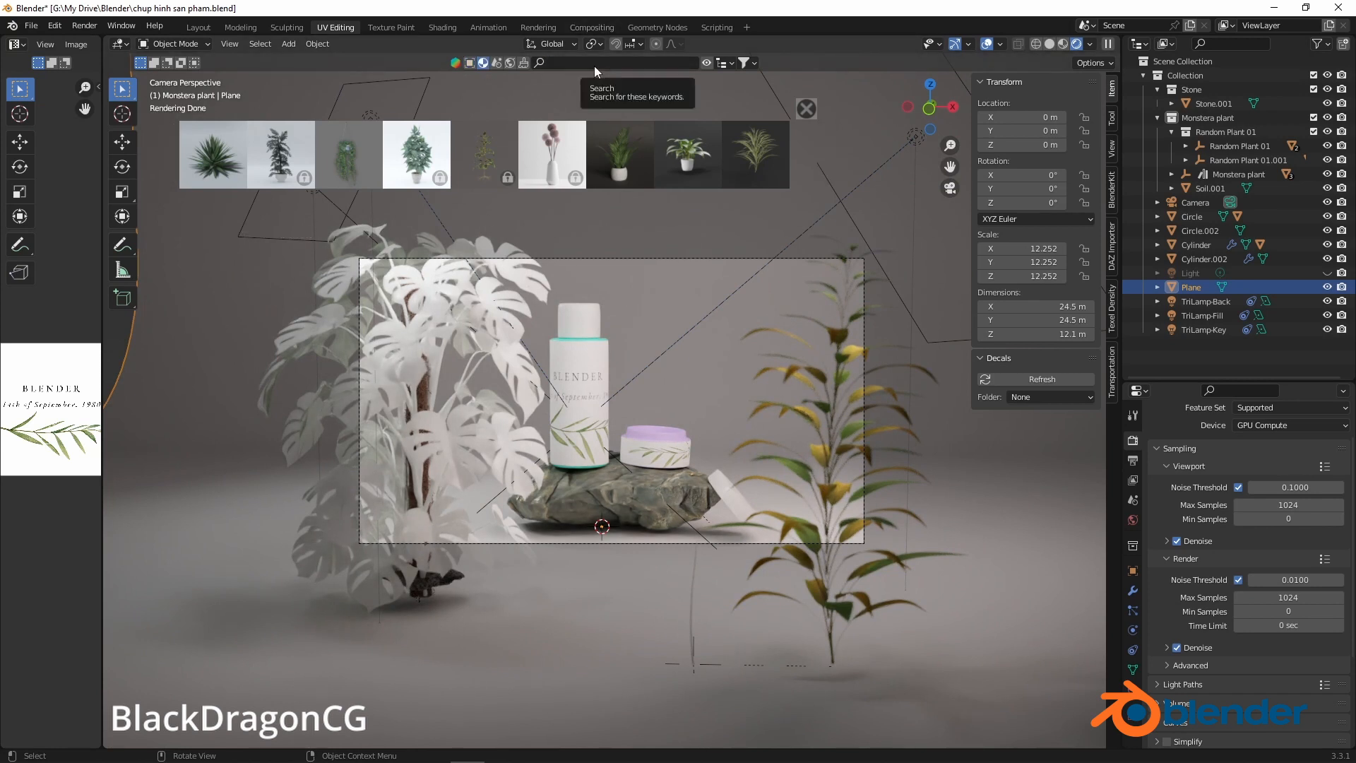
Give the curved backdrop plane a new material and set its base color to a muted teal blue
{"action": "scroll", "coordinate": [567, 204], "scroll_direction": "down", "scroll_amount": 3}
{"action": "scroll", "coordinate": [567, 203], "scroll_direction": "down", "scroll_amount": 3}
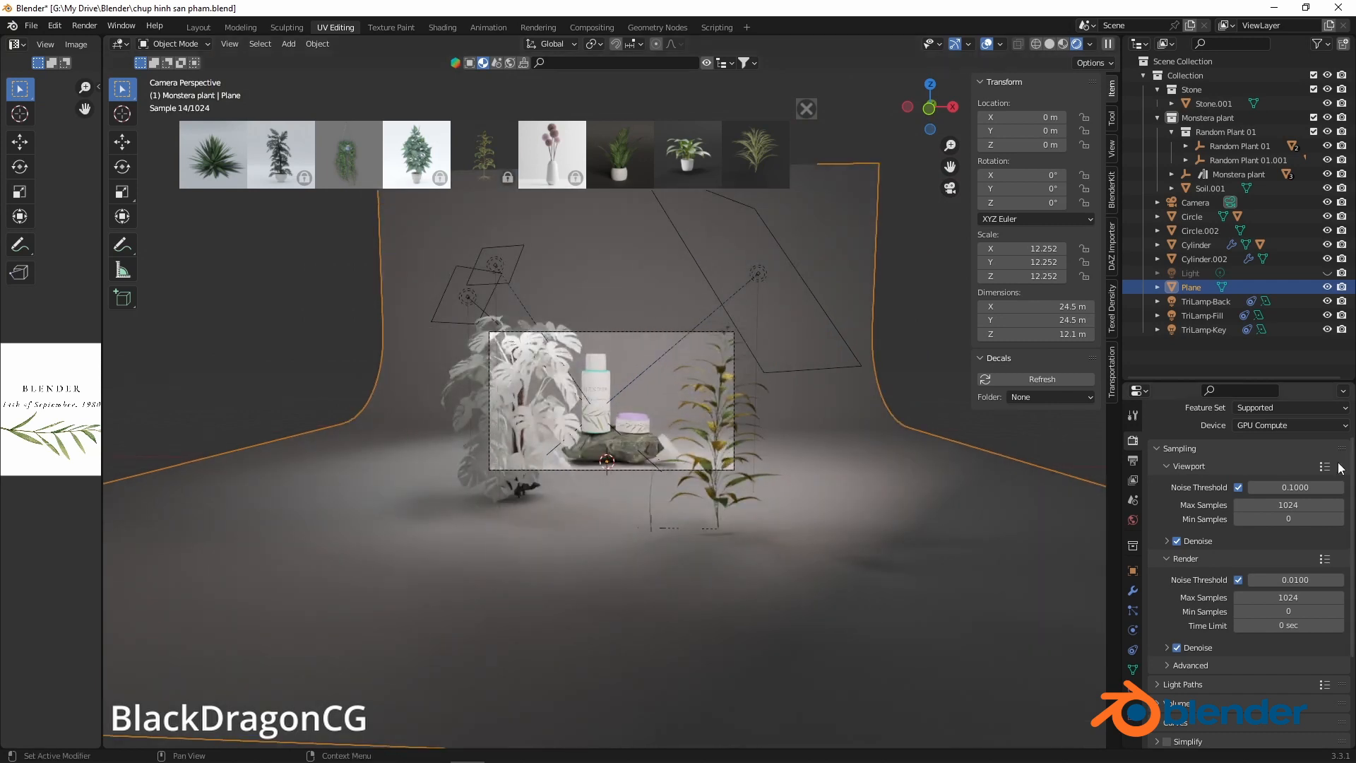
{"action": "left_click", "coordinate": [1133, 689]}
{"action": "left_click", "coordinate": [1276, 498]}
{"action": "left_click", "coordinate": [1294, 623]}
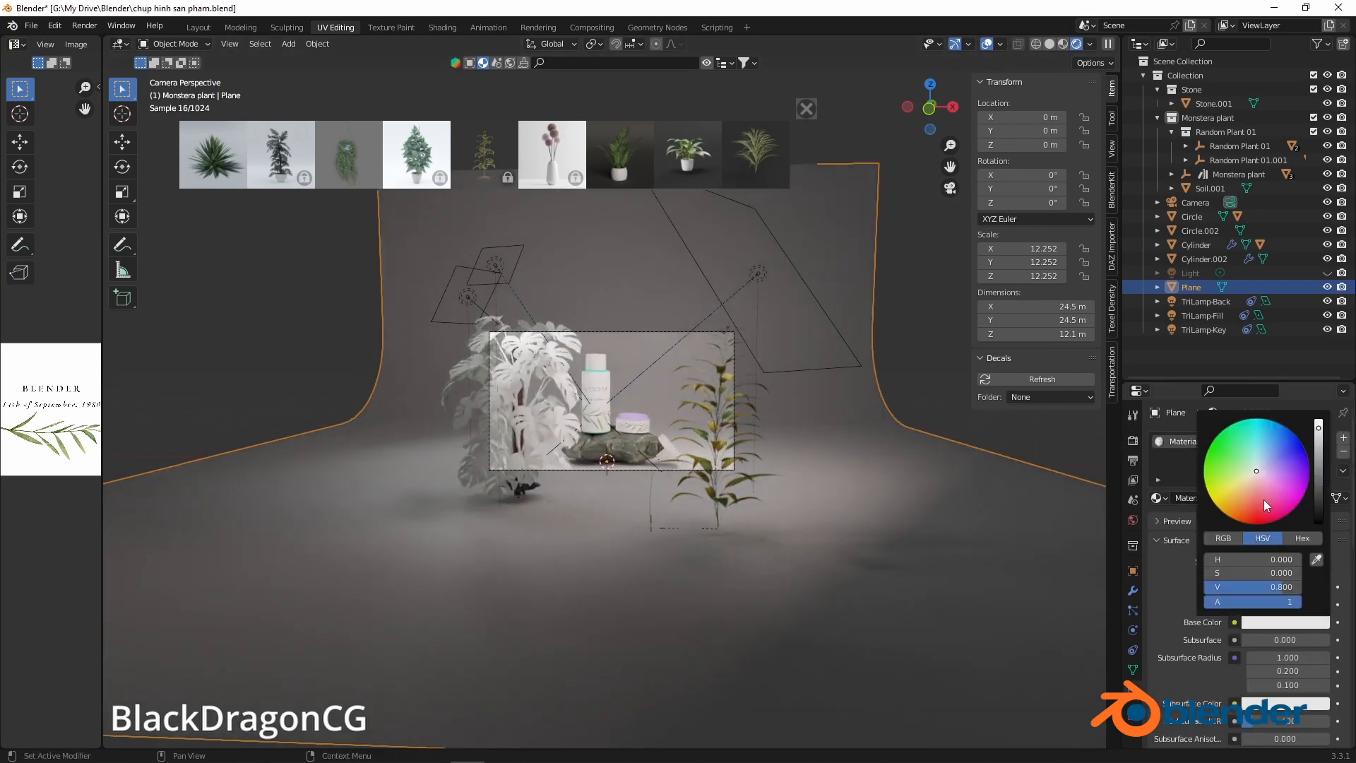
{"action": "left_click_drag", "start_coordinate": [1319, 434], "coordinate": [1318, 458]}
{"action": "left_click", "coordinate": [1256, 478]}
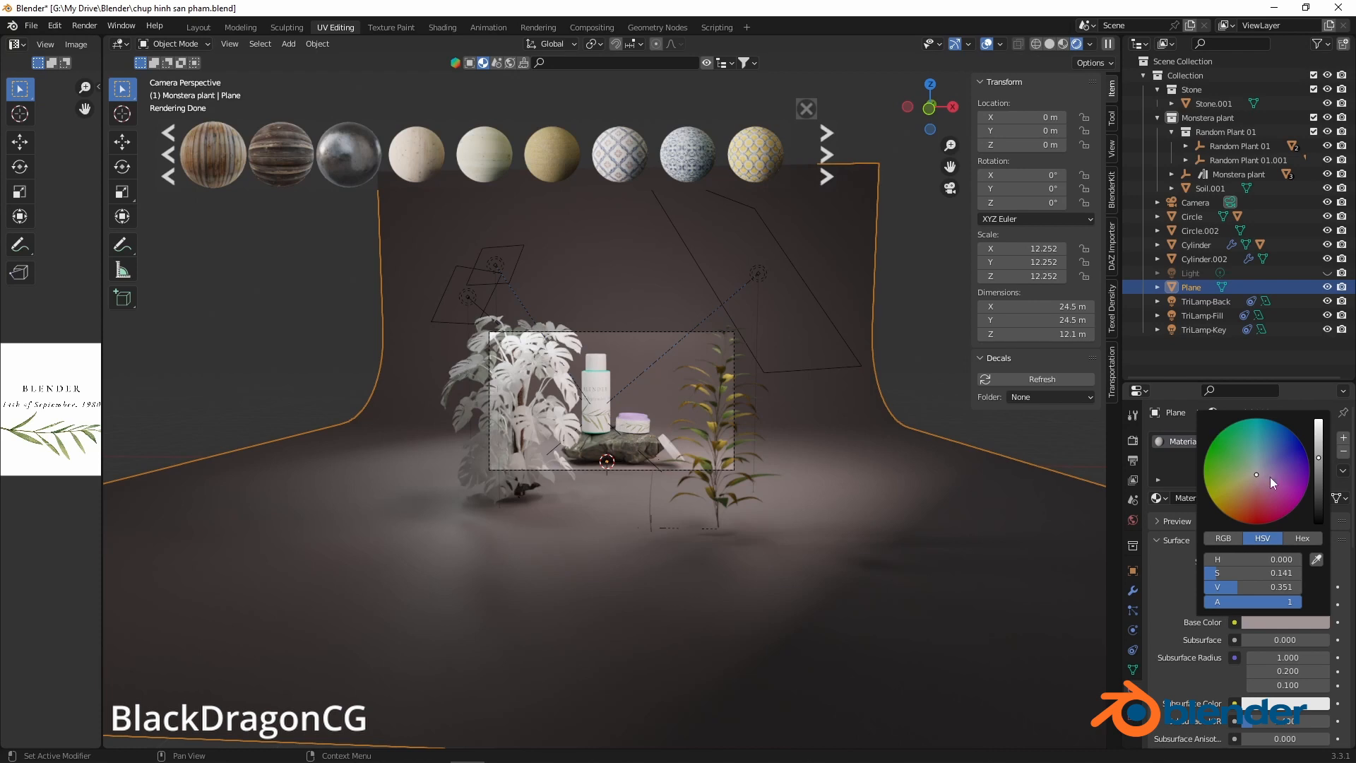
{"action": "left_click_drag", "start_coordinate": [1257, 473], "coordinate": [1260, 452]}
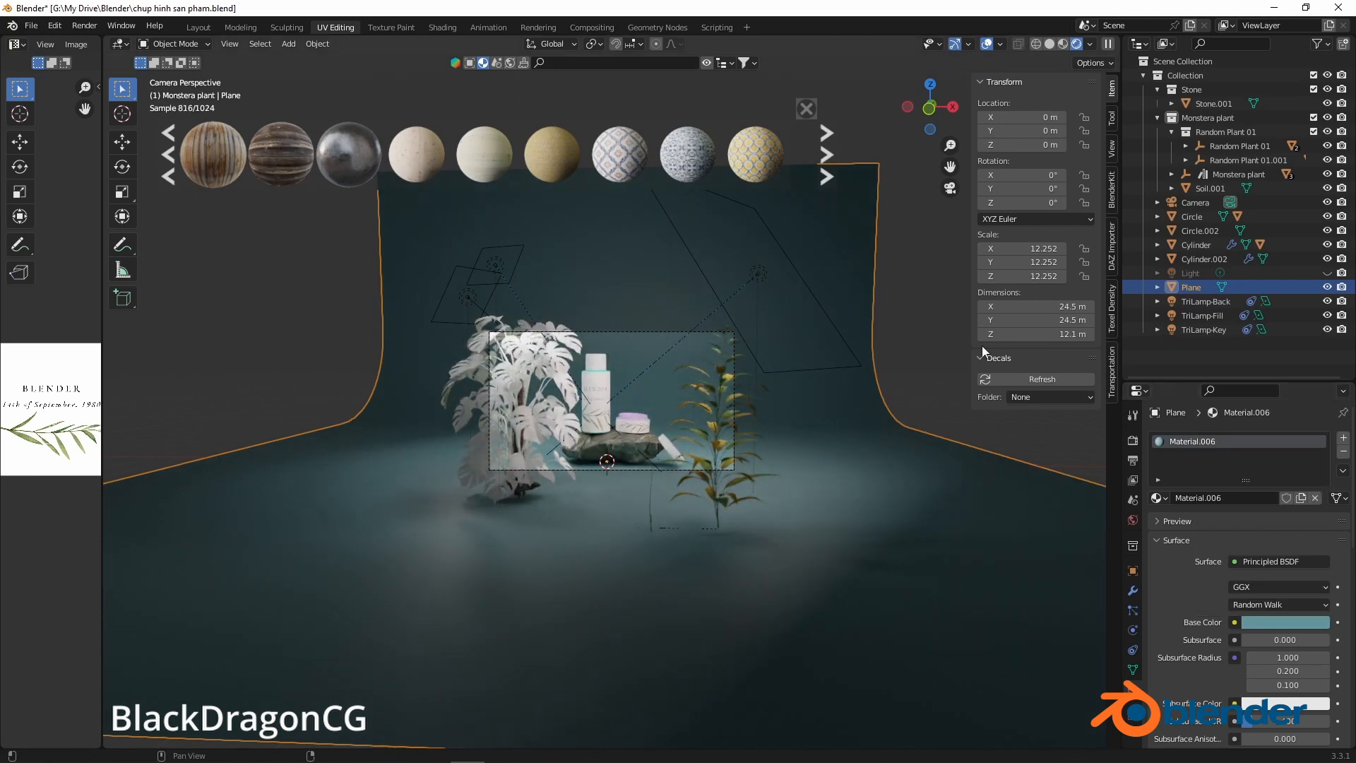
Deselect the backdrop plane and render the still image of the product scene
{"action": "left_click", "coordinate": [929, 341]}
{"action": "scroll", "coordinate": [689, 400], "scroll_direction": "up", "scroll_amount": 8}
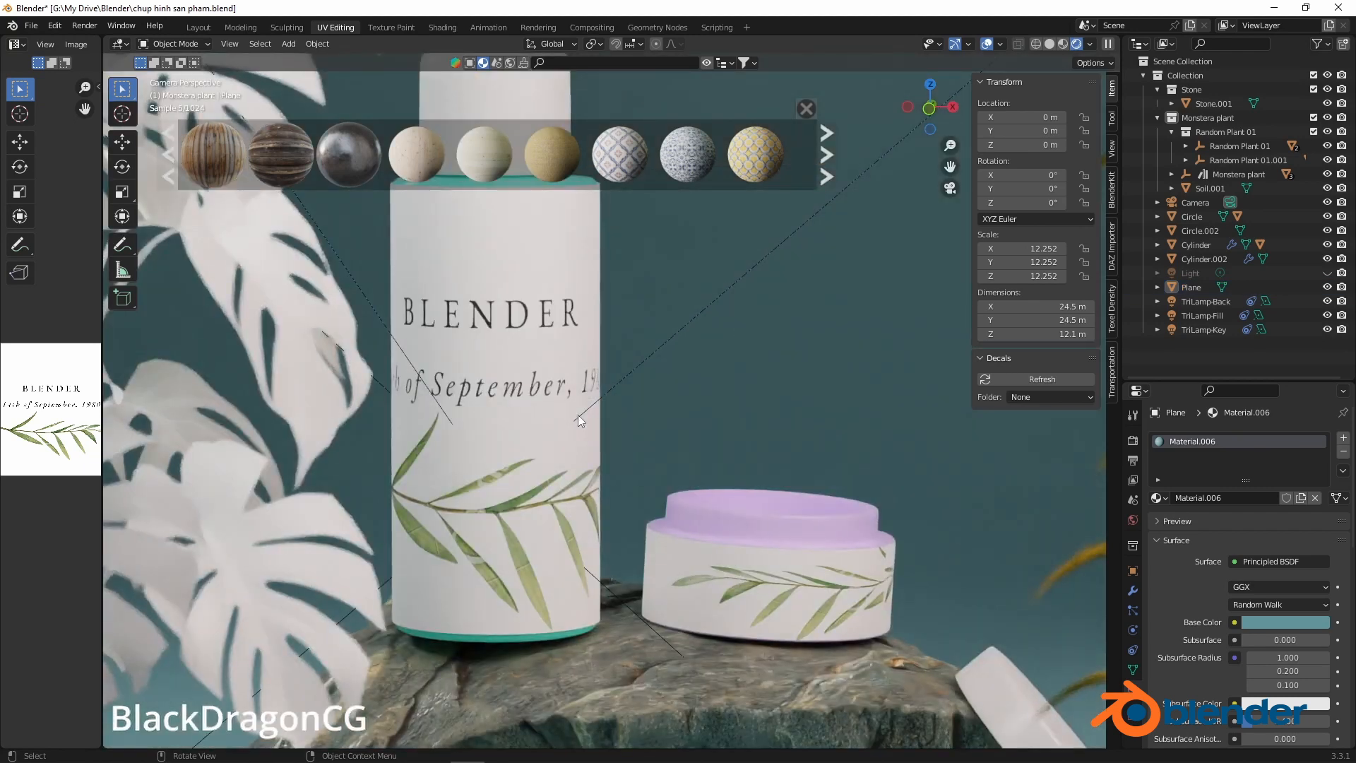
{"action": "scroll", "coordinate": [578, 416], "scroll_direction": "down", "scroll_amount": 6}
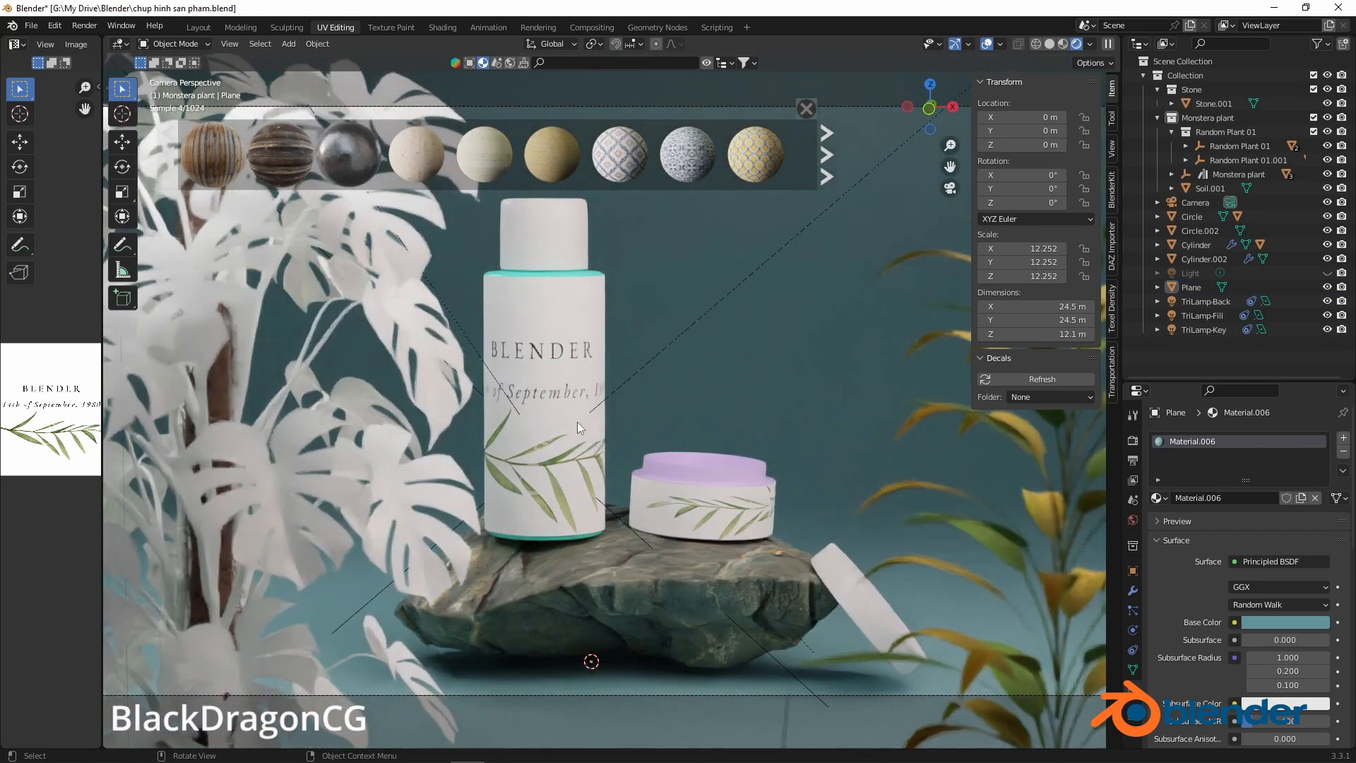
{"action": "left_click", "coordinate": [88, 26]}
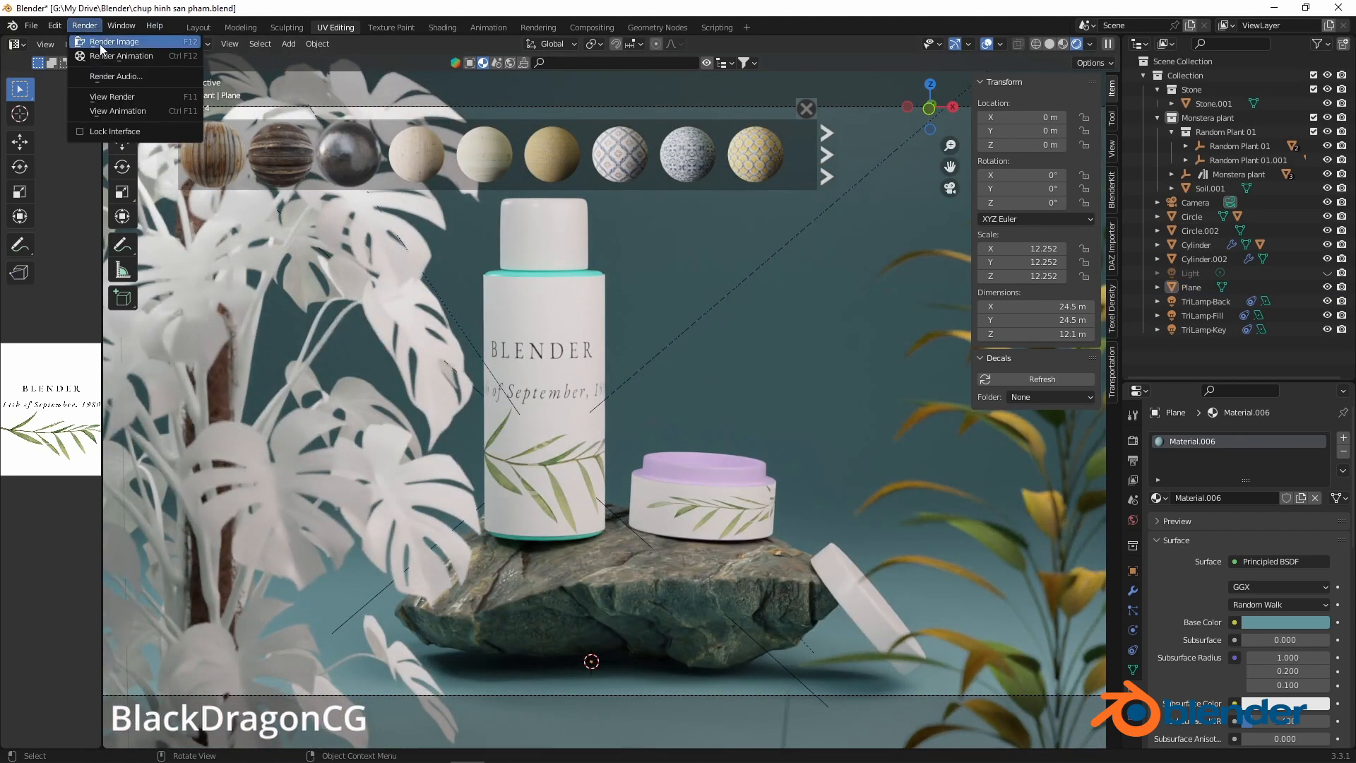
{"action": "left_click", "coordinate": [102, 44]}
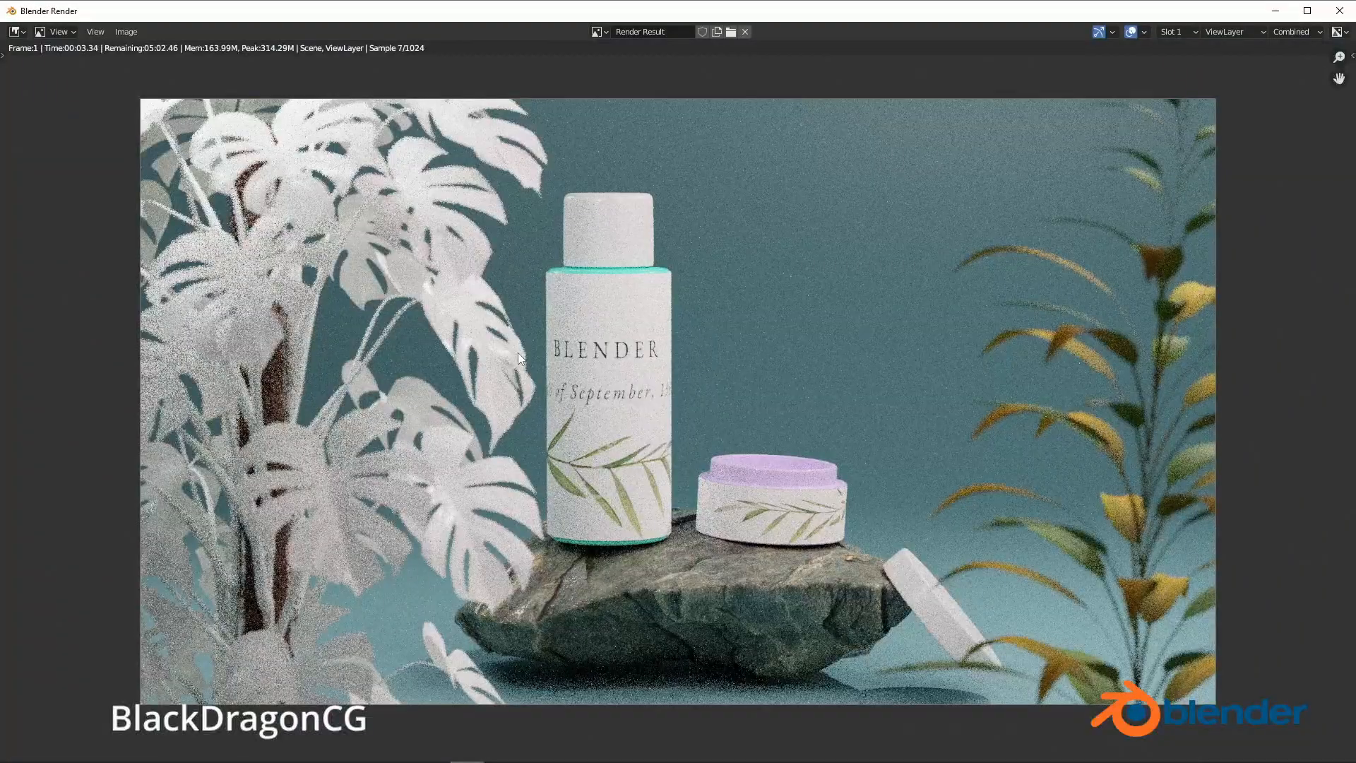